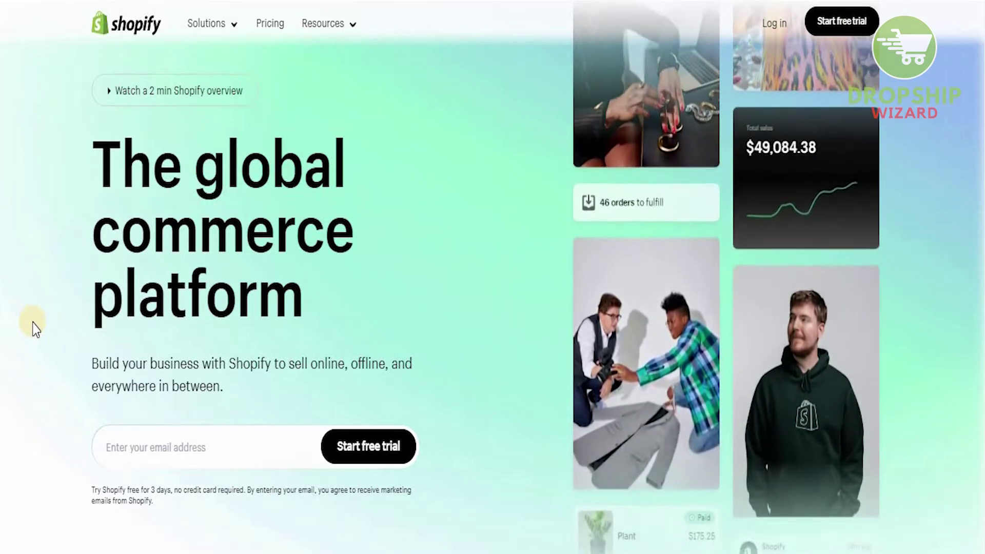
# Review the Shopify homepage introduction and rotate the merchant globe beside the worldwide statistics to examine it
pyautogui.scroll(-8, 32, 326)
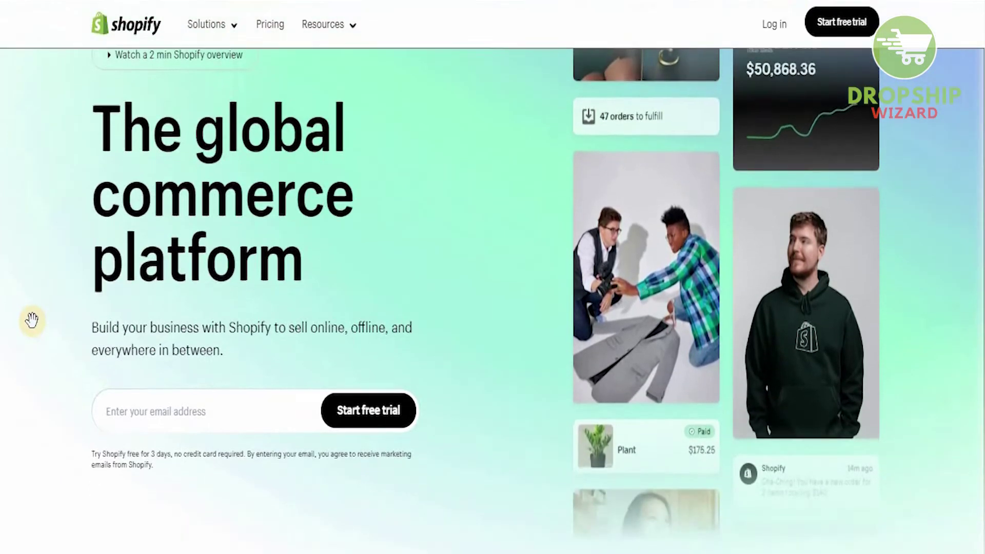
pyautogui.scroll(-1, 32, 320)
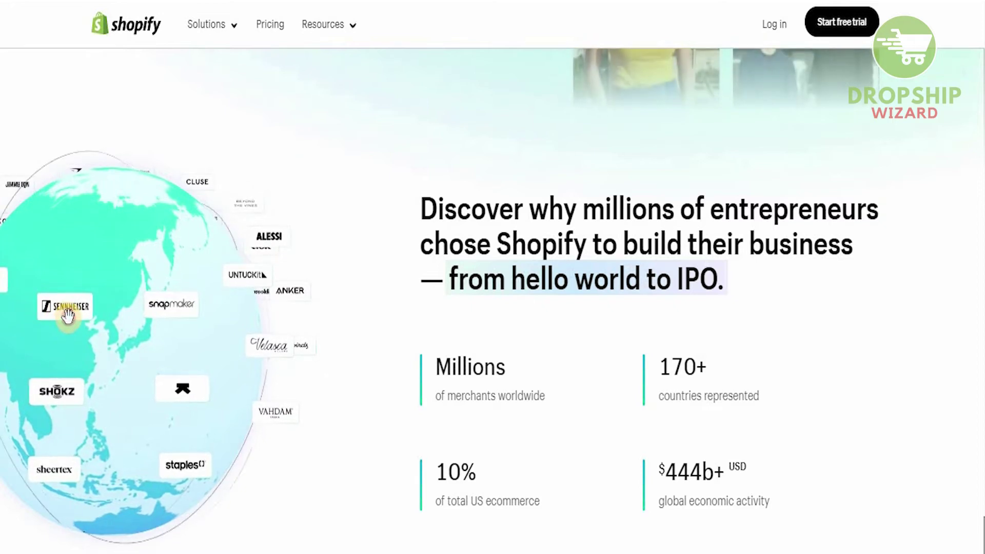
pyautogui.moveTo(66, 315); pyautogui.dragTo(184, 252)
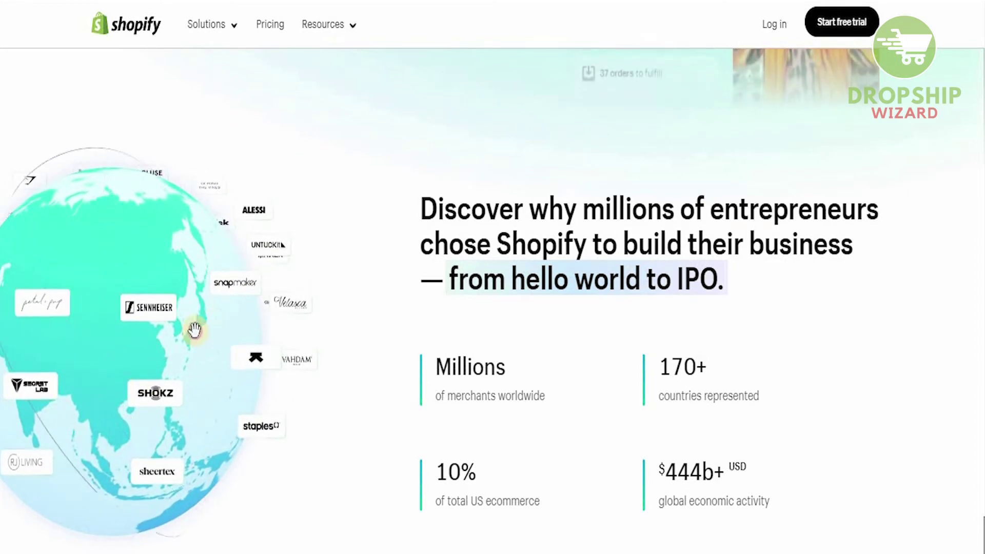
pyautogui.moveTo(174, 328); pyautogui.dragTo(88, 158)
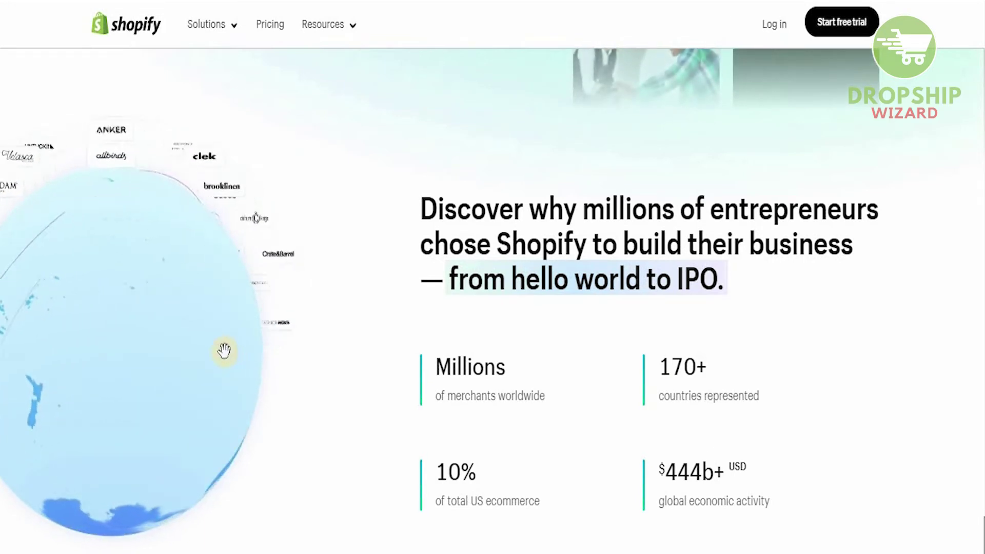
pyautogui.moveTo(226, 349); pyautogui.dragTo(184, 346)
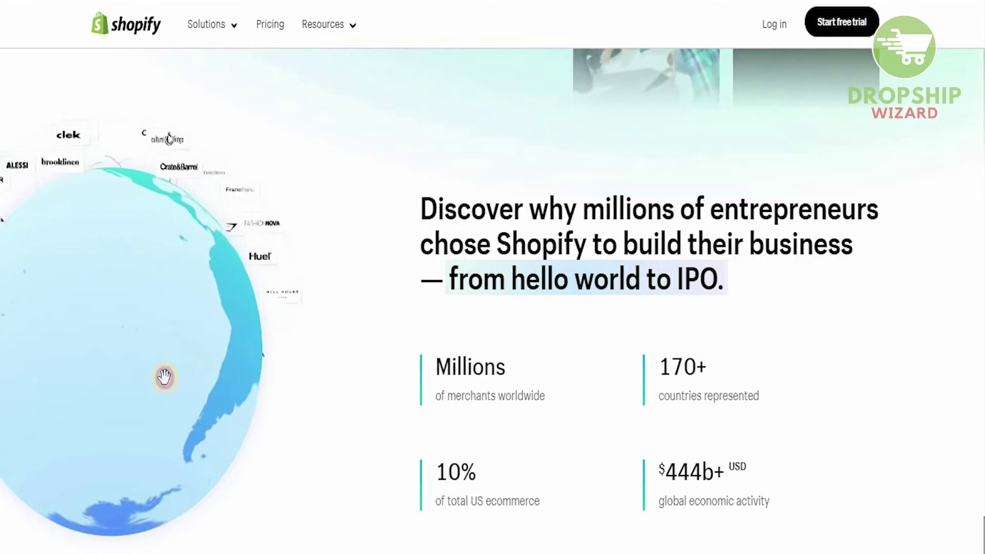
pyautogui.moveTo(159, 379); pyautogui.dragTo(99, 433)
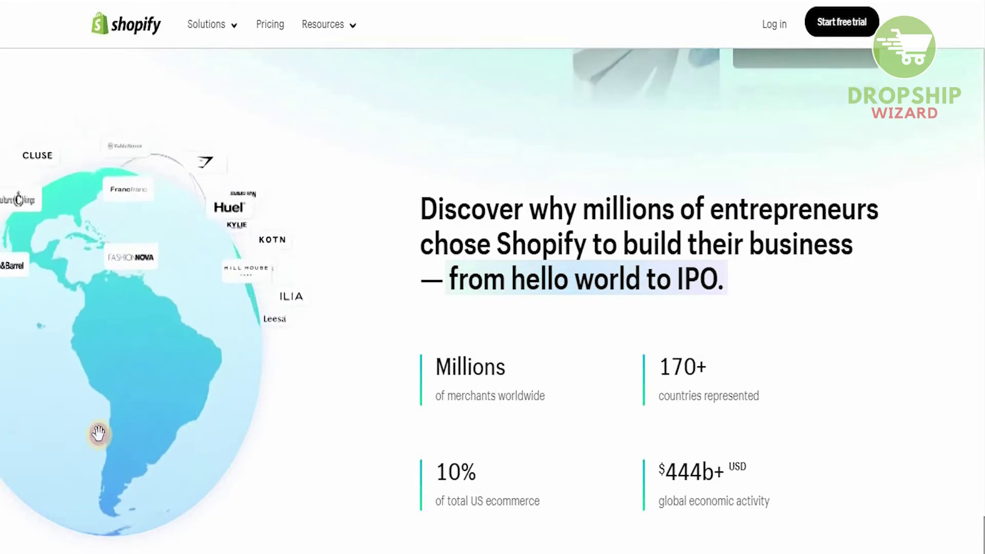
pyautogui.scroll(-1, 155, 420)
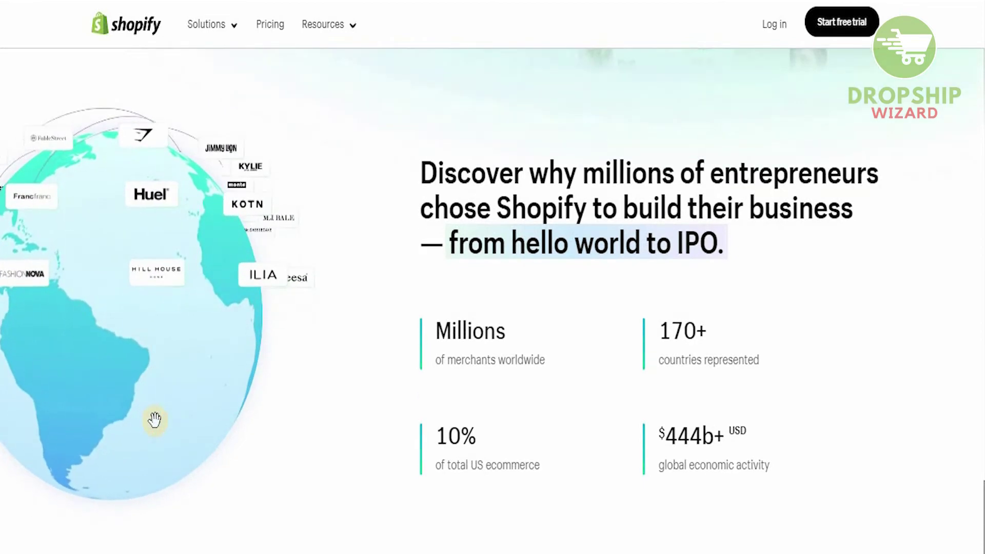
# Read the homepage sections on business types, building an online store, sales channels, checkout and point of sale
pyautogui.scroll(-10, 155, 420)
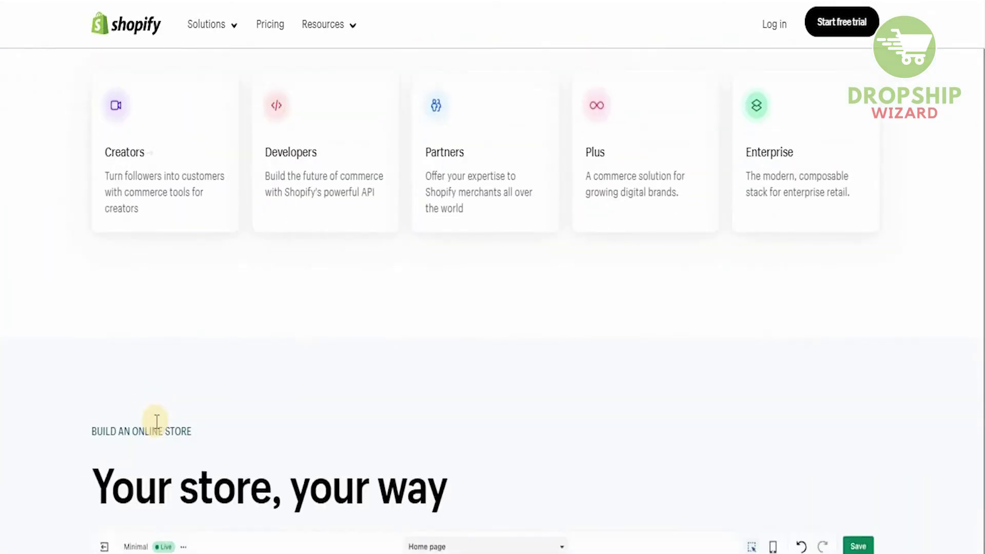
pyautogui.scroll(-12, 156, 426)
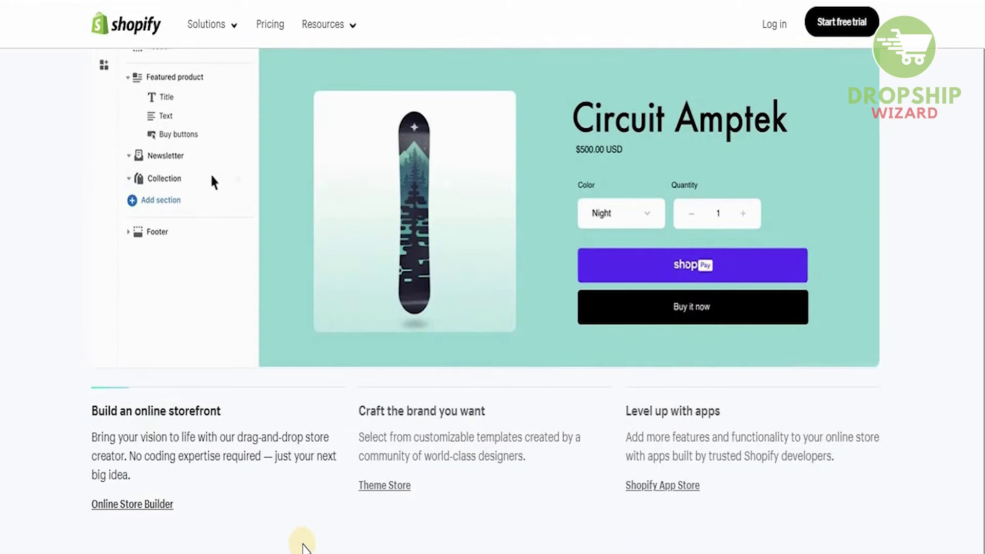
pyautogui.scroll(-2, 302, 546)
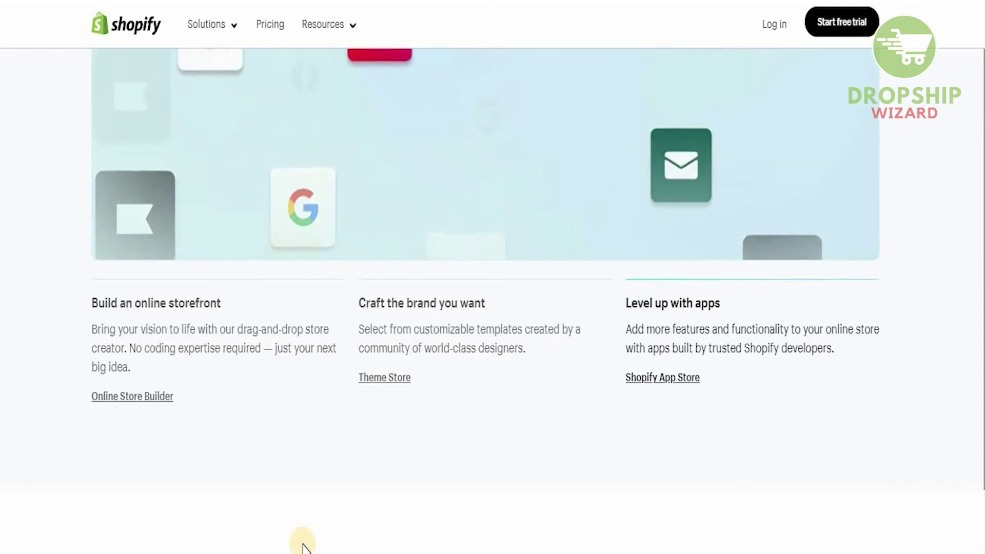
pyautogui.scroll(-5, 302, 546)
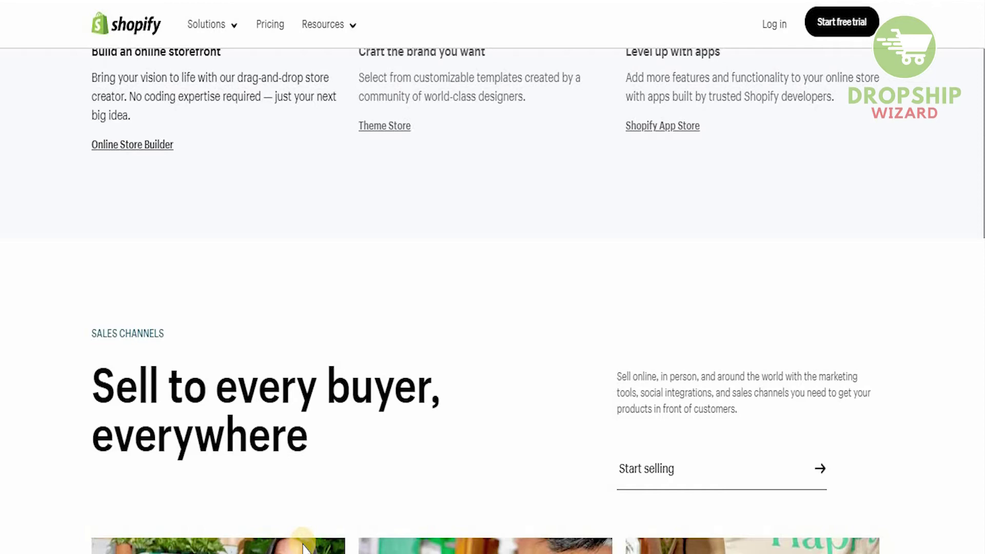
pyautogui.scroll(-10, 302, 546)
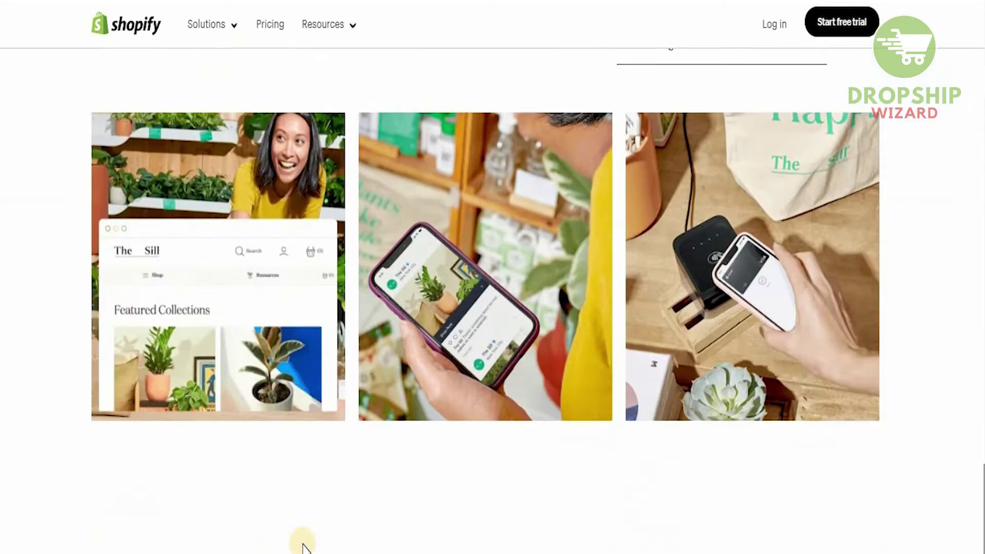
pyautogui.scroll(-2, 303, 547)
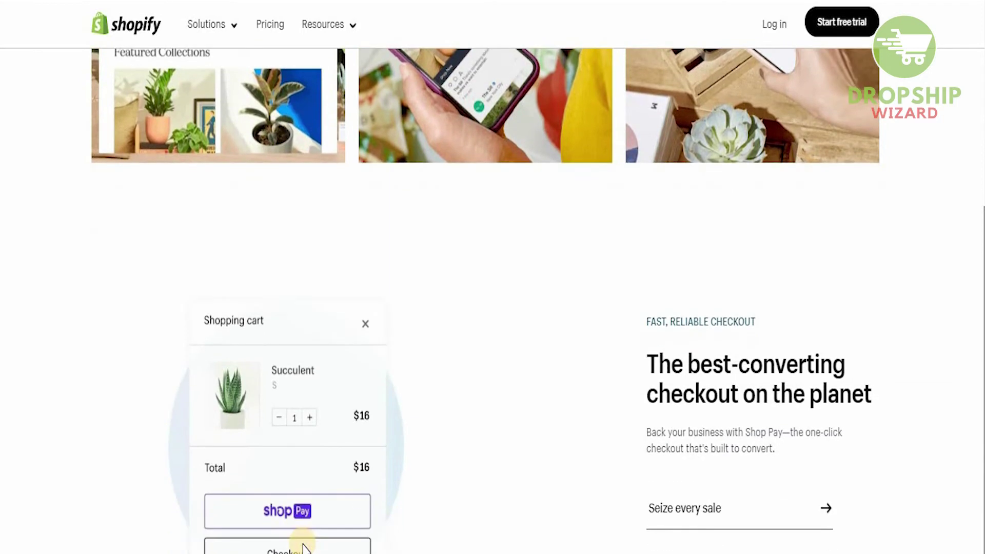
pyautogui.scroll(-2, 303, 546)
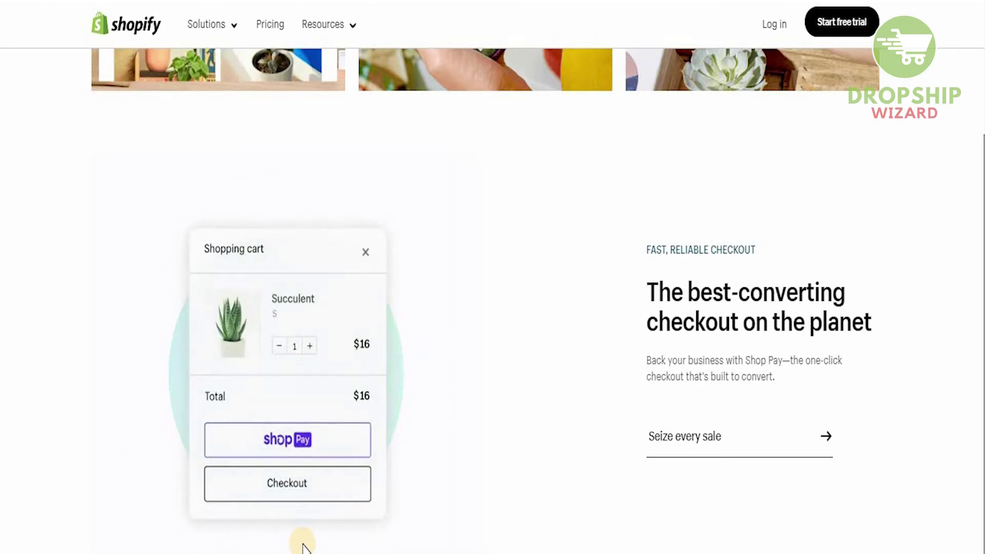
pyautogui.scroll(-5, 303, 547)
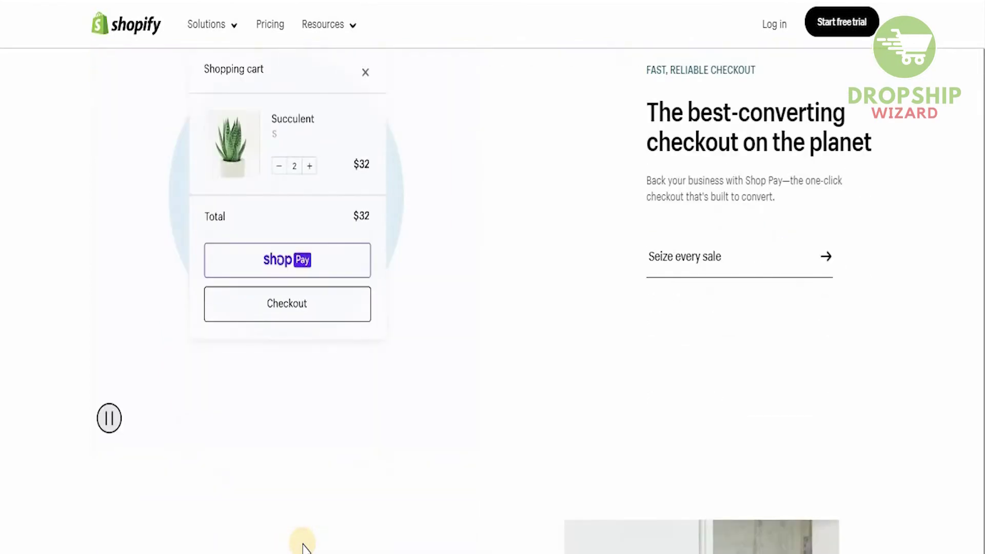
pyautogui.scroll(-4, 302, 546)
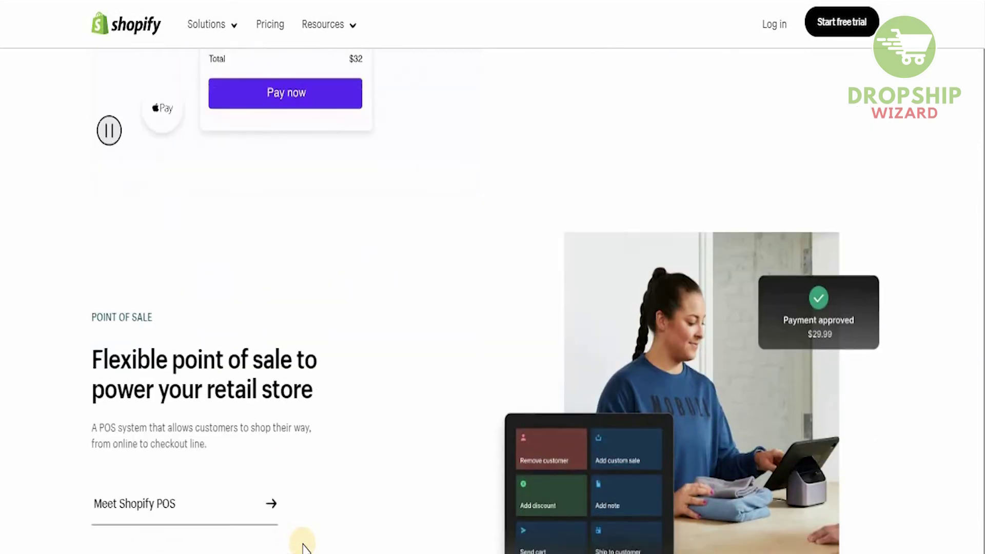
pyautogui.scroll(-1, 303, 546)
pyautogui.scroll(-1, 303, 546)
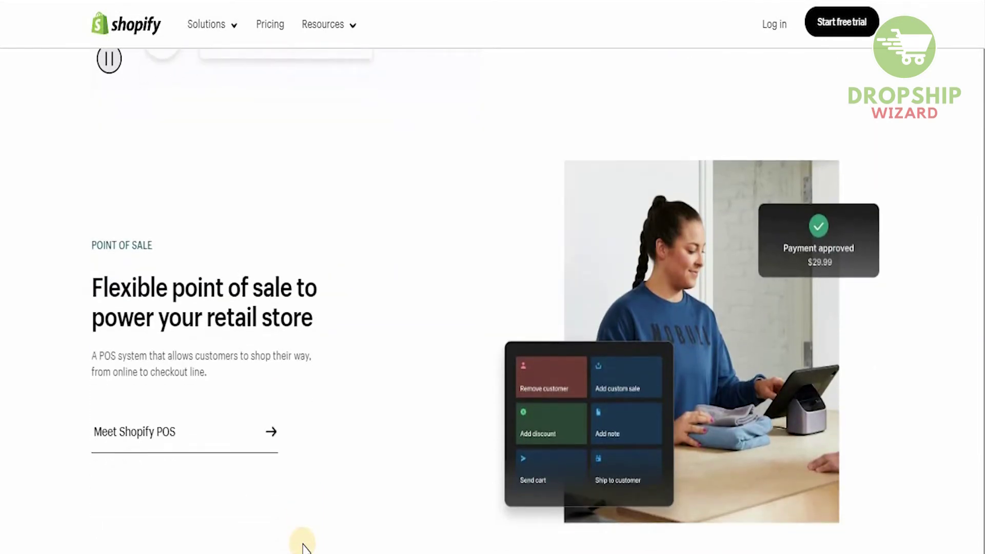
pyautogui.scroll(-1, 303, 547)
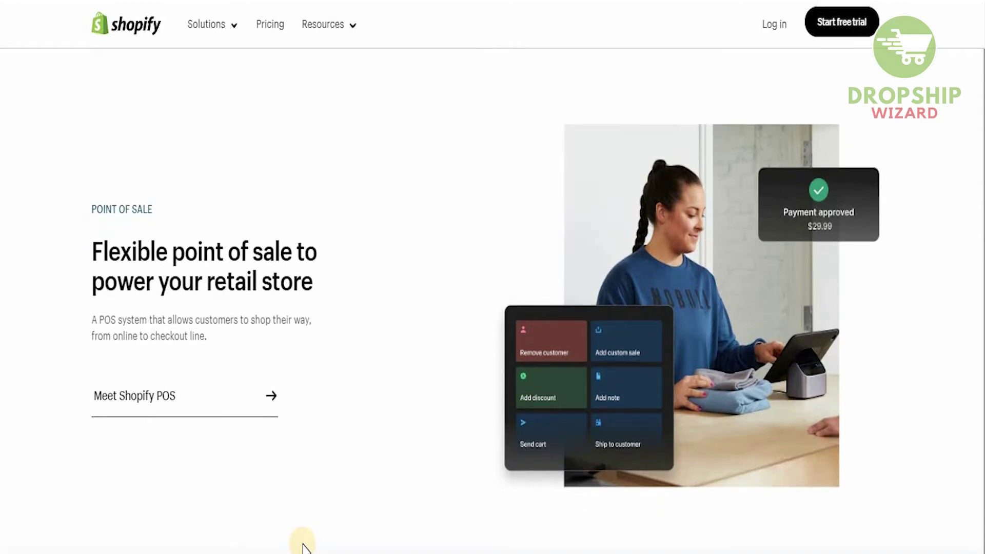
pyautogui.scroll(-1, 302, 546)
# Read the built-in marketing tools section, covering reaching new leads, engaging with customers and customer data
pyautogui.scroll(-7, 303, 546)
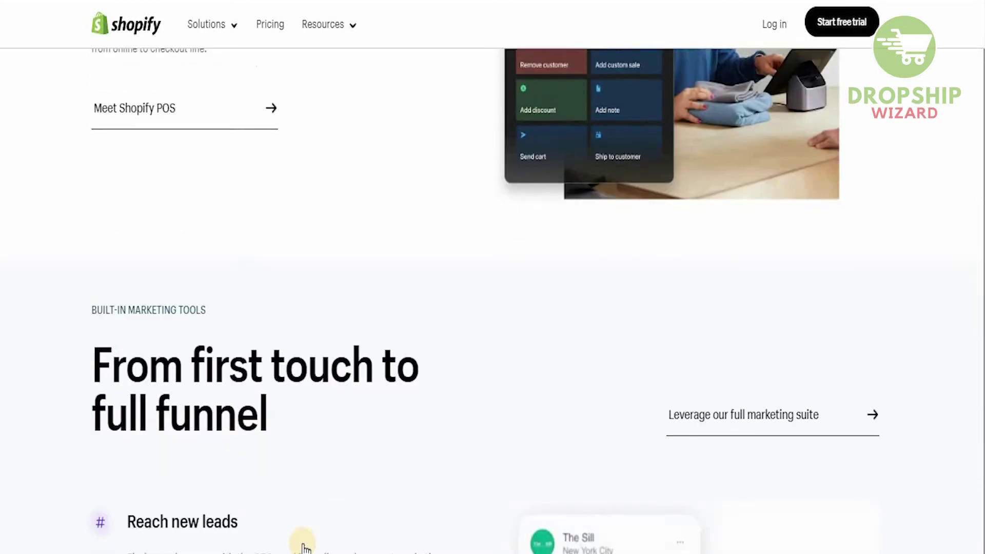
pyautogui.scroll(-1, 305, 548)
pyautogui.scroll(-5, 303, 548)
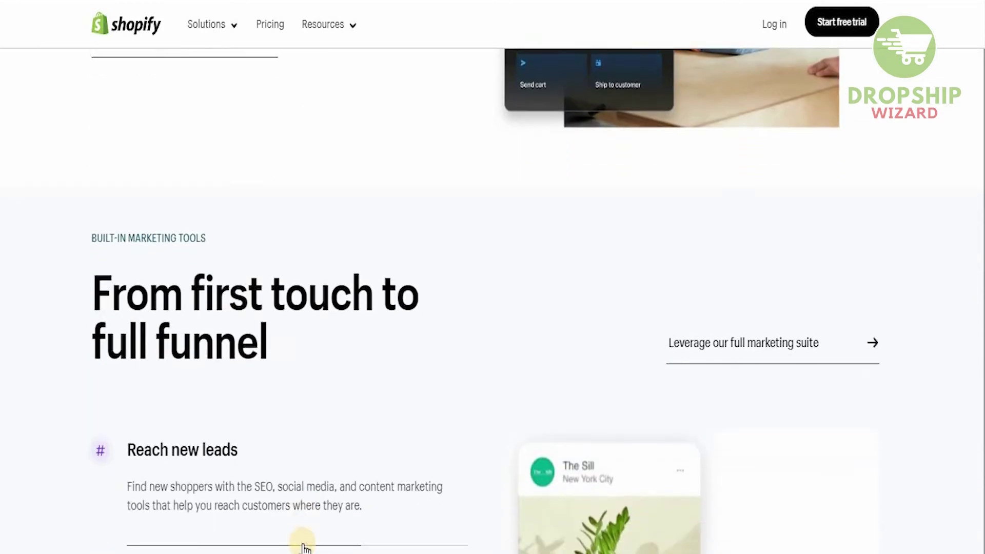
pyautogui.scroll(-1, 302, 548)
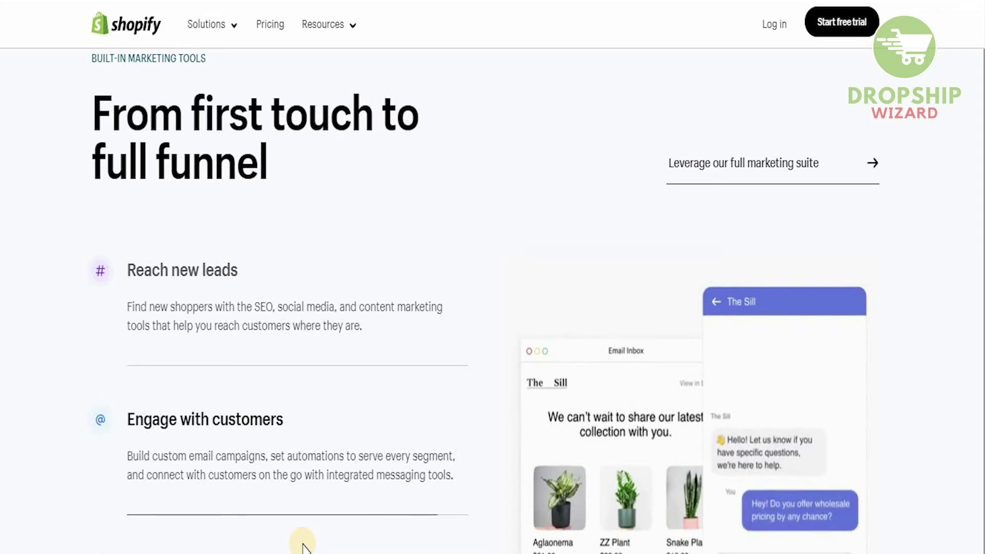
pyautogui.scroll(-1, 303, 548)
pyautogui.scroll(-1, 303, 548)
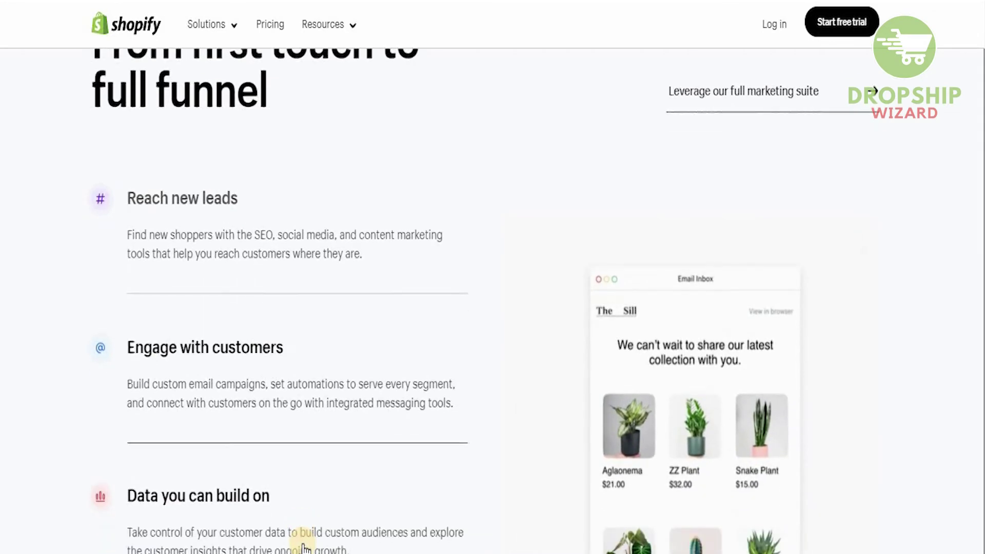
pyautogui.scroll(-2, 303, 548)
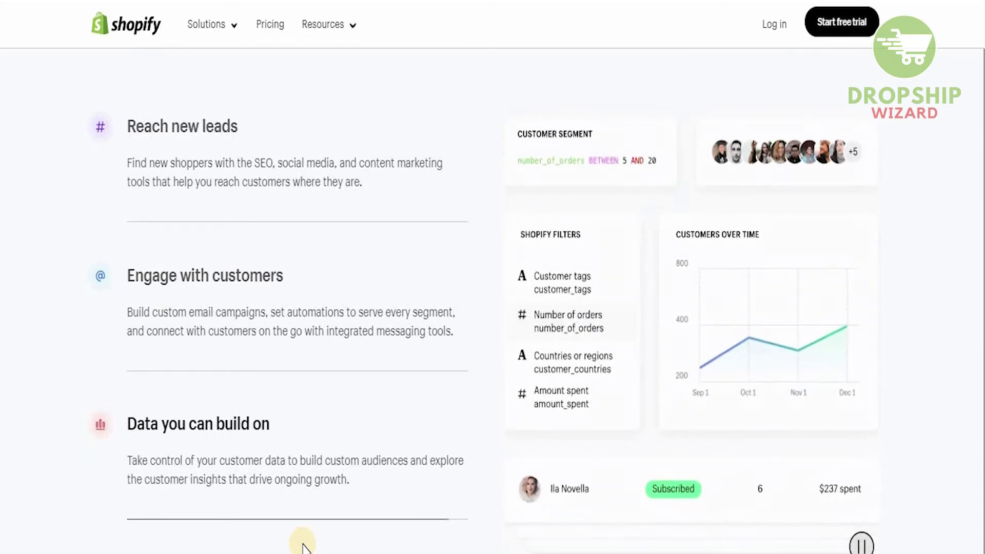
pyautogui.scroll(-1, 303, 548)
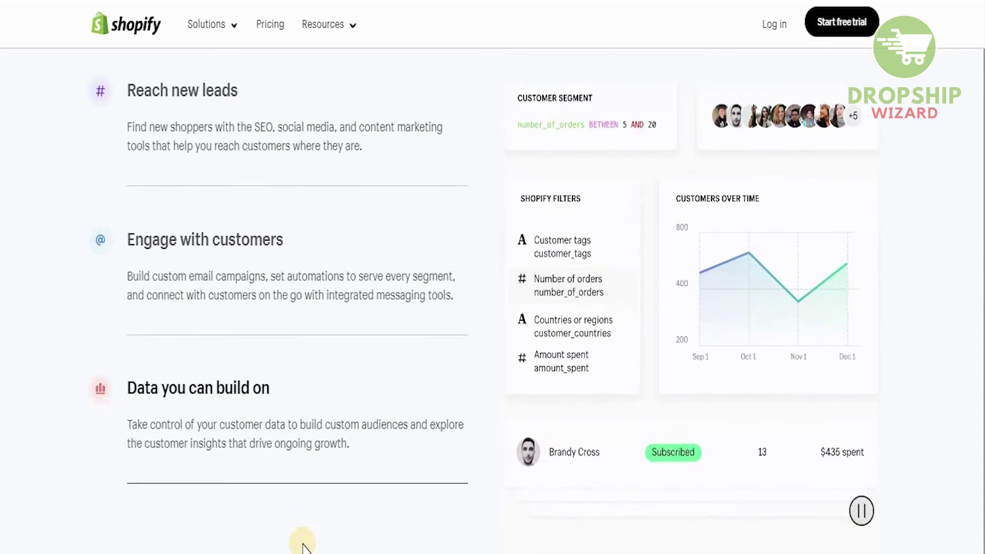
pyautogui.scroll(-1, 303, 548)
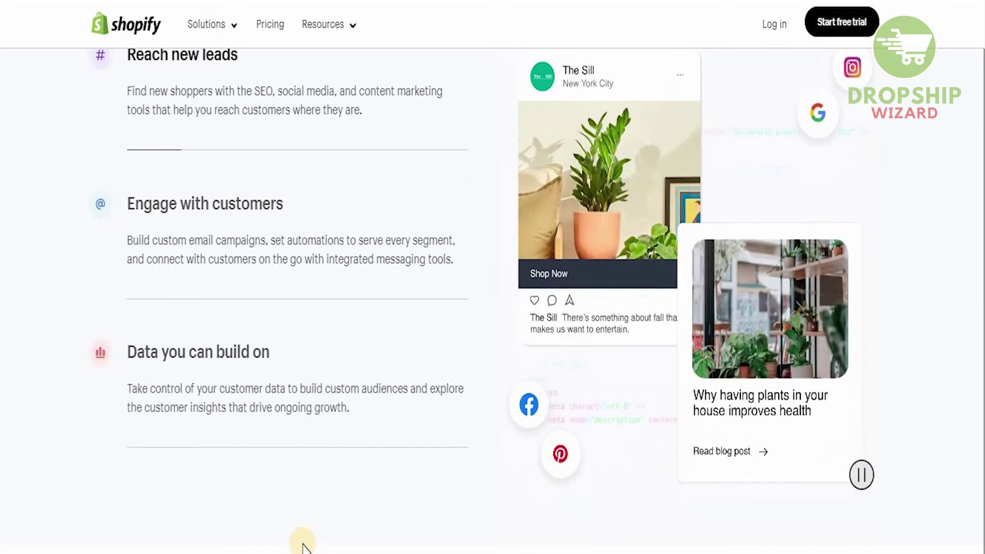
pyautogui.scroll(-1, 302, 548)
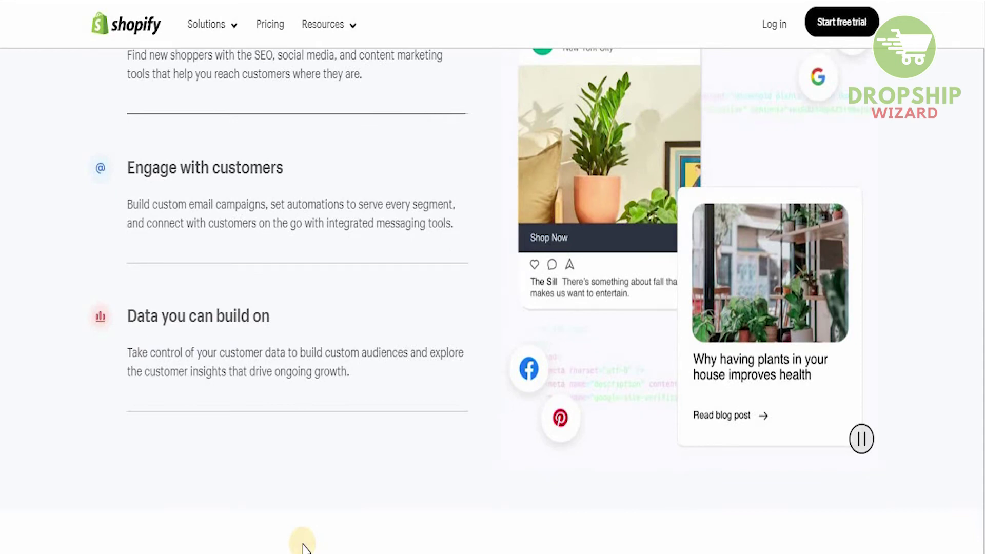
# Read the centralized business operations section, covering overseeing operations, fulfilling orders and managing money
pyautogui.scroll(-8, 303, 548)
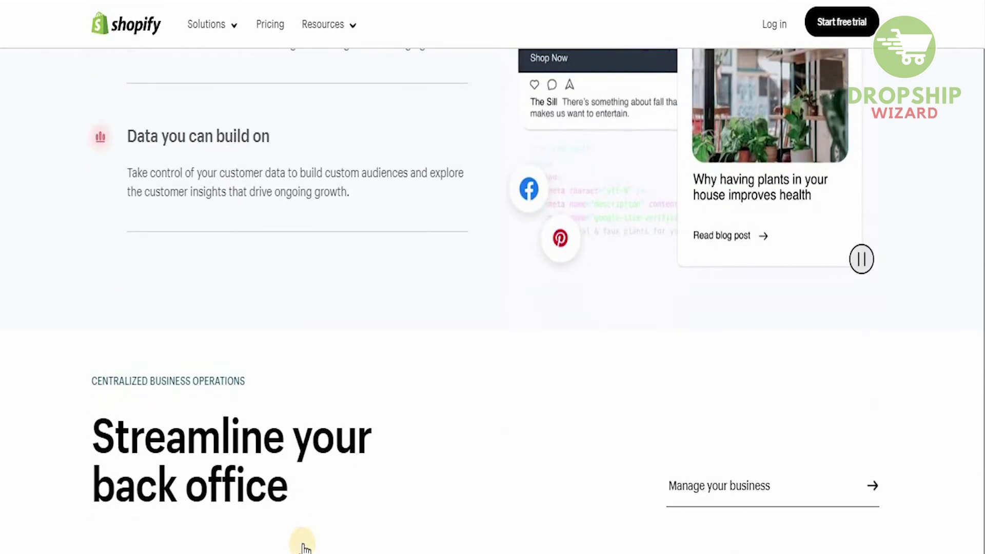
pyautogui.scroll(-3, 302, 548)
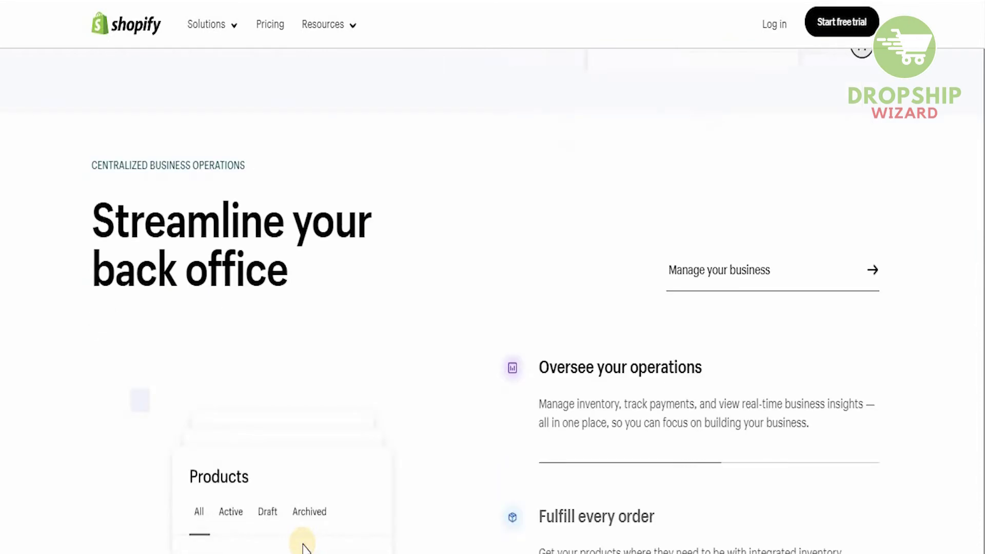
pyautogui.scroll(-1, 303, 548)
pyautogui.scroll(-1, 302, 548)
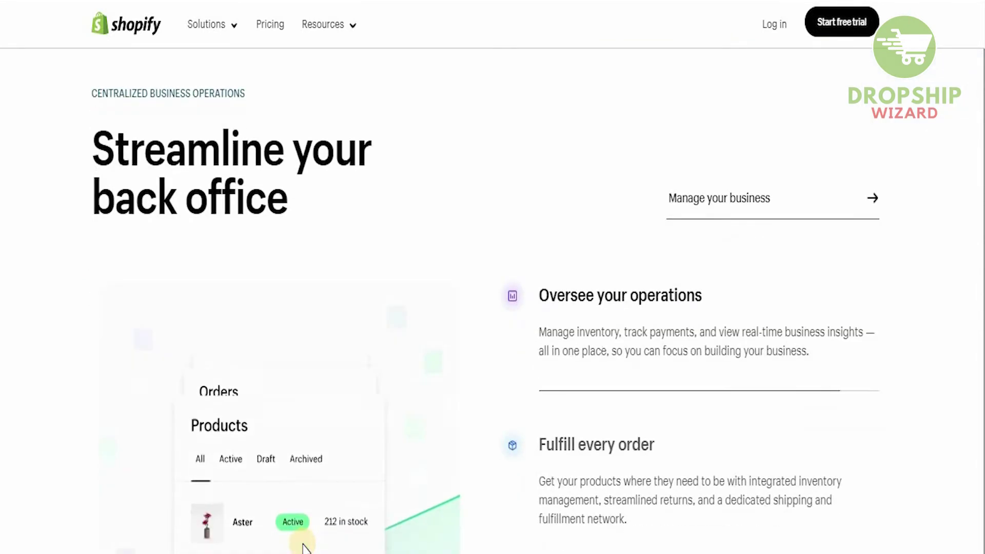
pyautogui.scroll(-1, 302, 548)
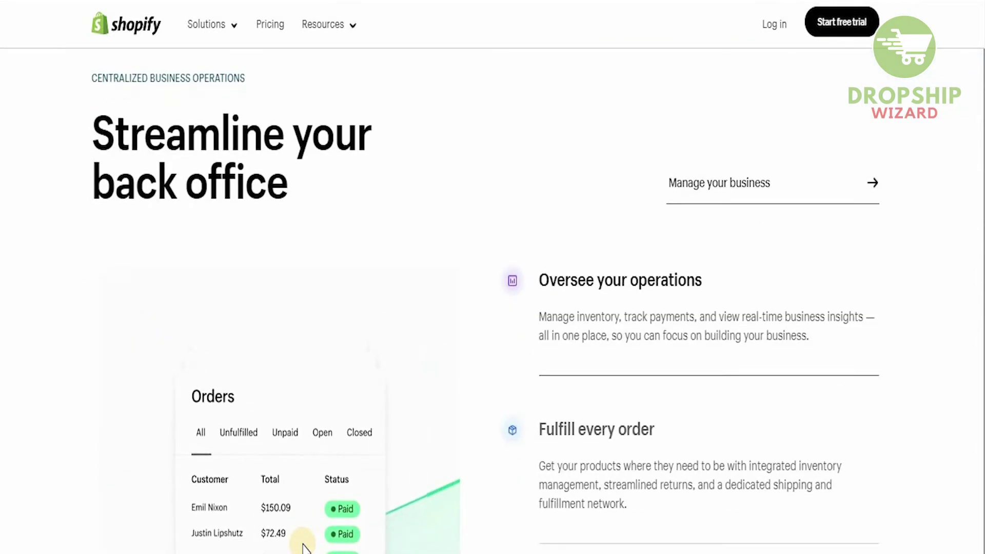
pyautogui.scroll(-1, 303, 548)
pyautogui.scroll(-1, 302, 547)
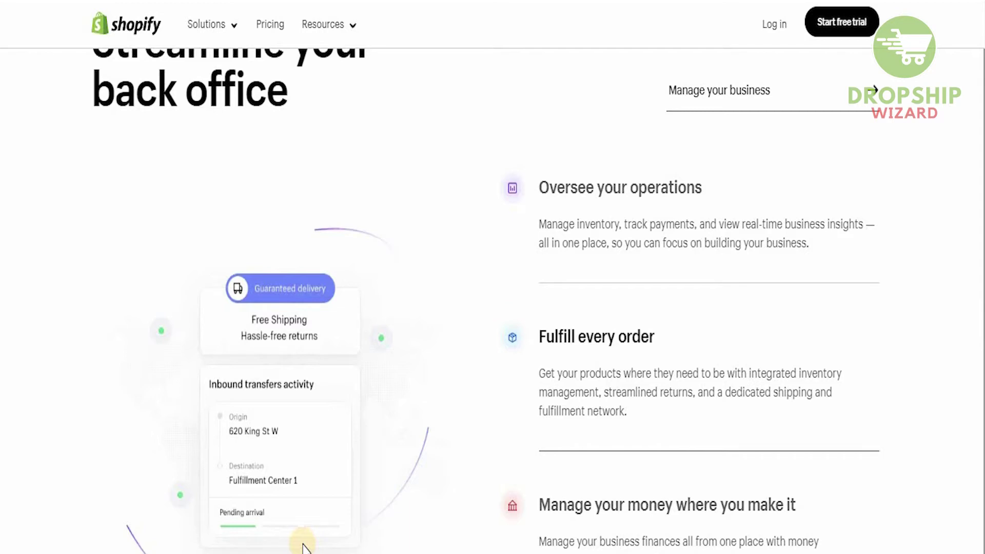
pyautogui.scroll(-1, 302, 546)
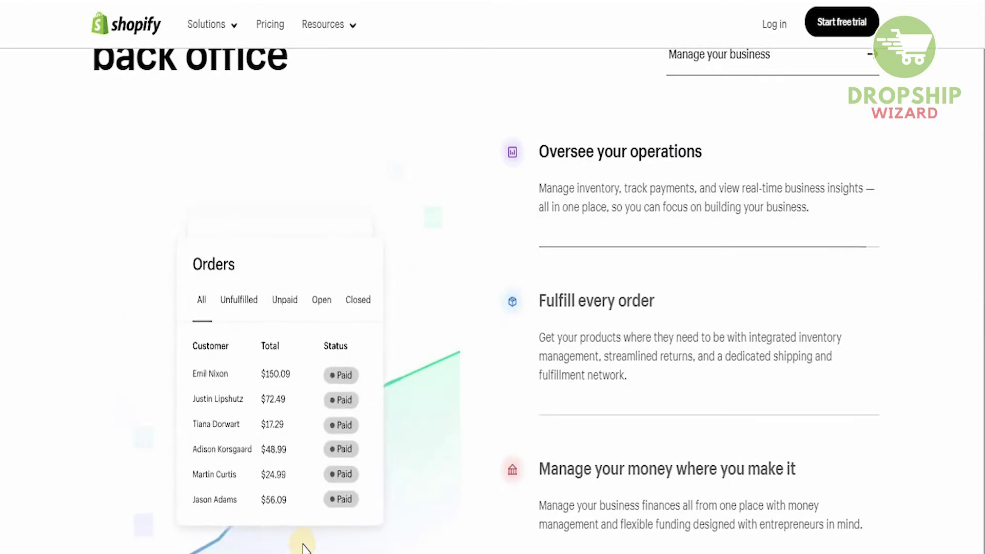
pyautogui.scroll(-3, 303, 546)
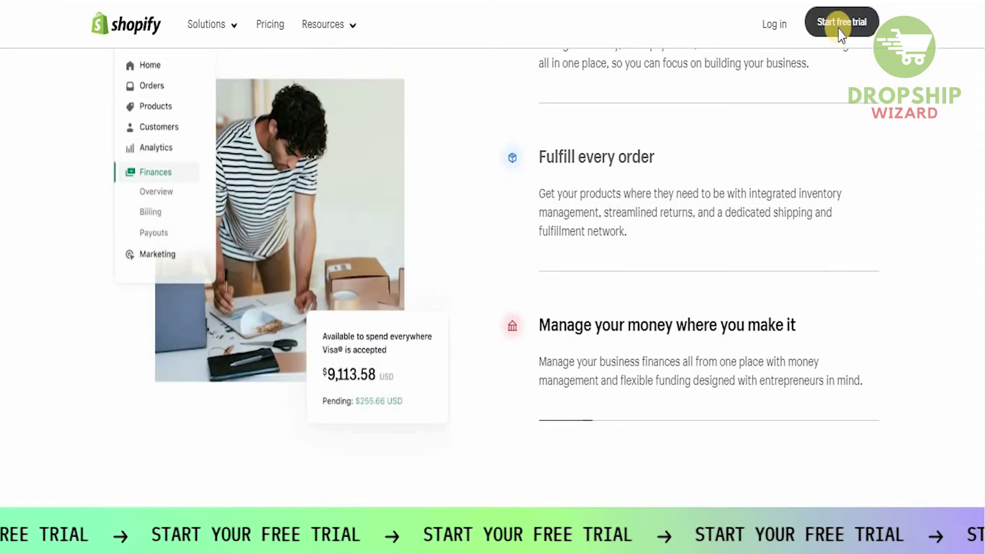
# Start the free trial and answer the first setup question with "I'm just starting"
pyautogui.click(838, 30)
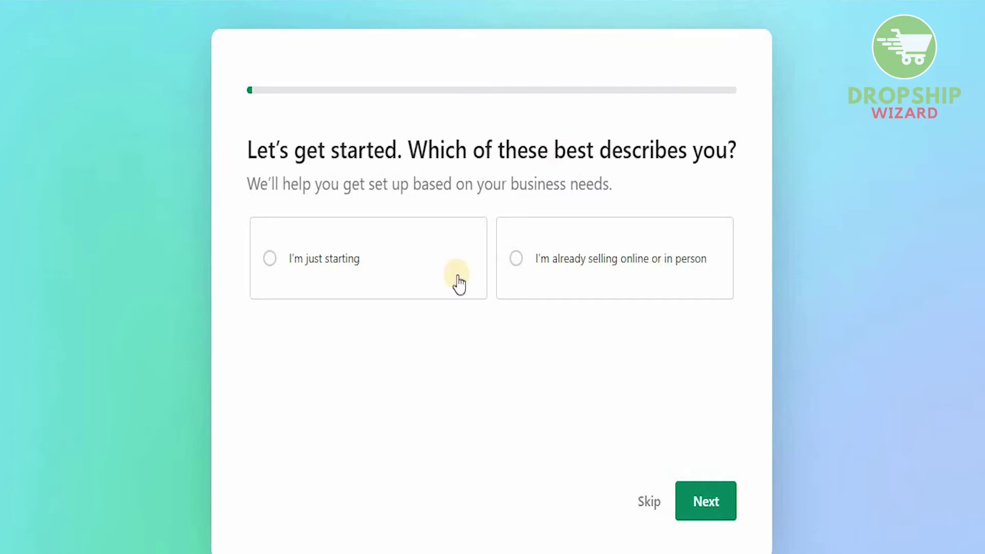
pyautogui.click(368, 276)
pyautogui.click(713, 503)
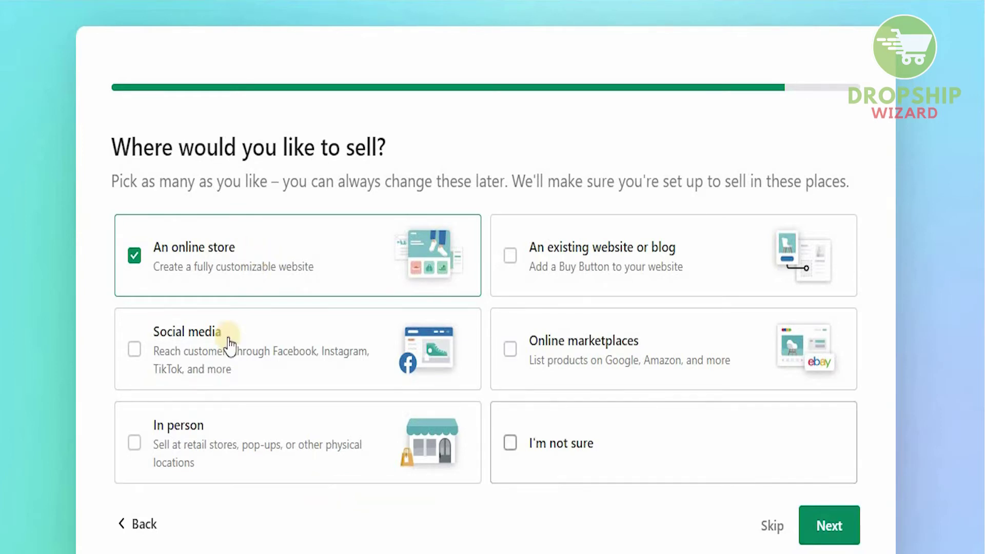
# Add social media, with Facebook as the channel, to the places to sell, and answer Yes to having an online audience
pyautogui.click(220, 369)
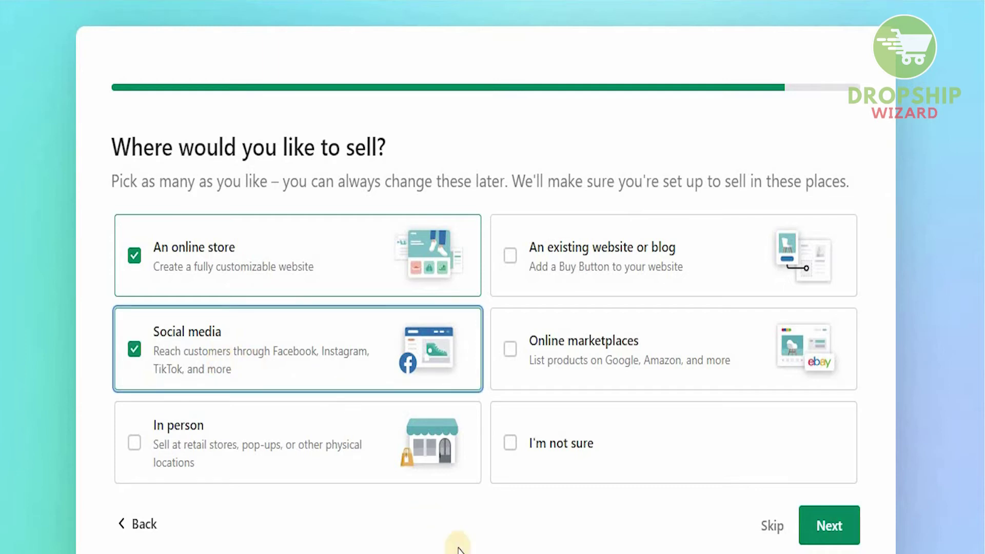
pyautogui.click(830, 528)
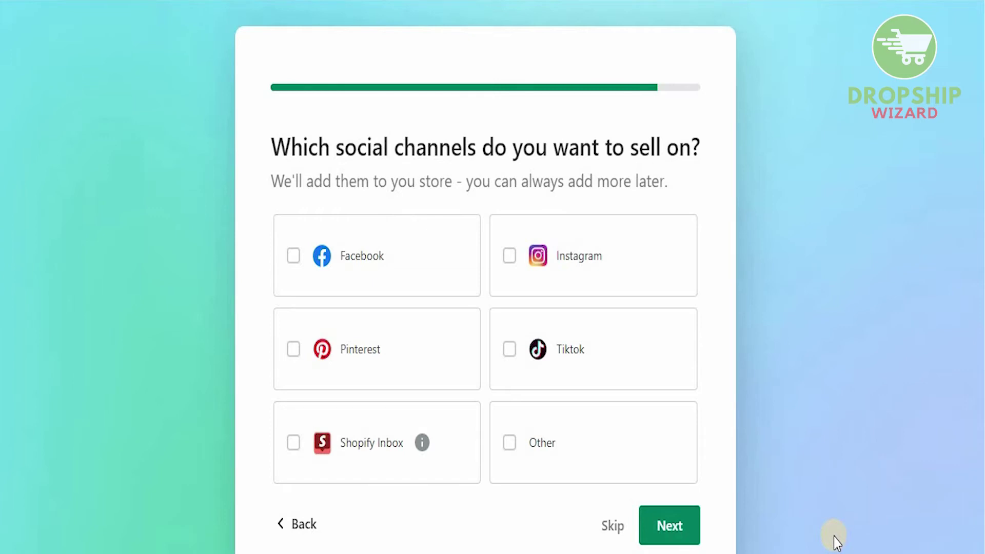
pyautogui.click(365, 251)
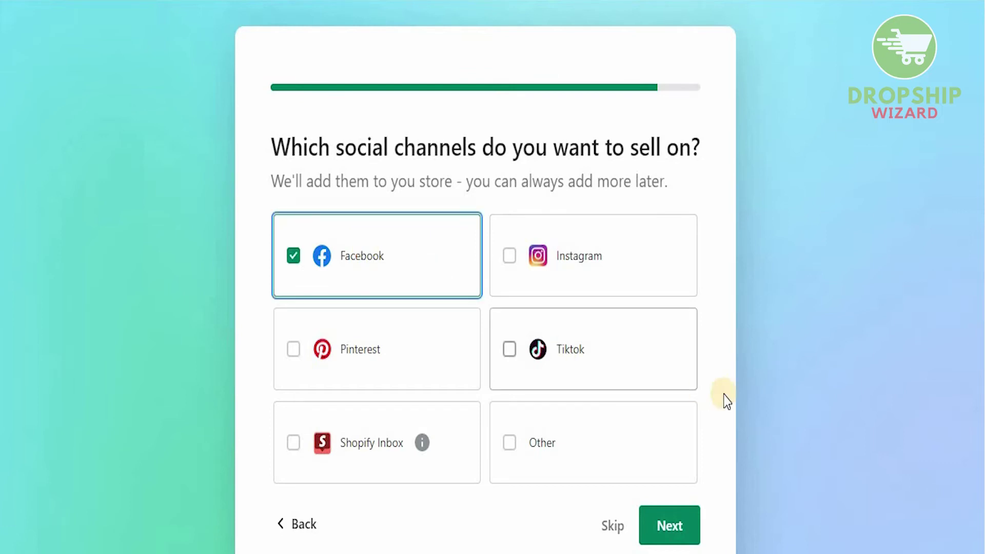
pyautogui.click(682, 521)
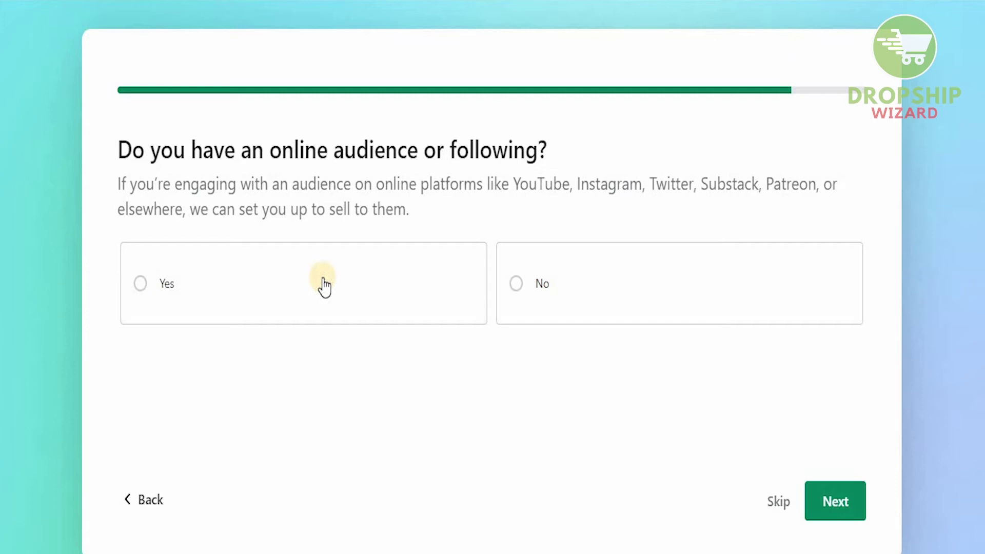
pyautogui.click(258, 303)
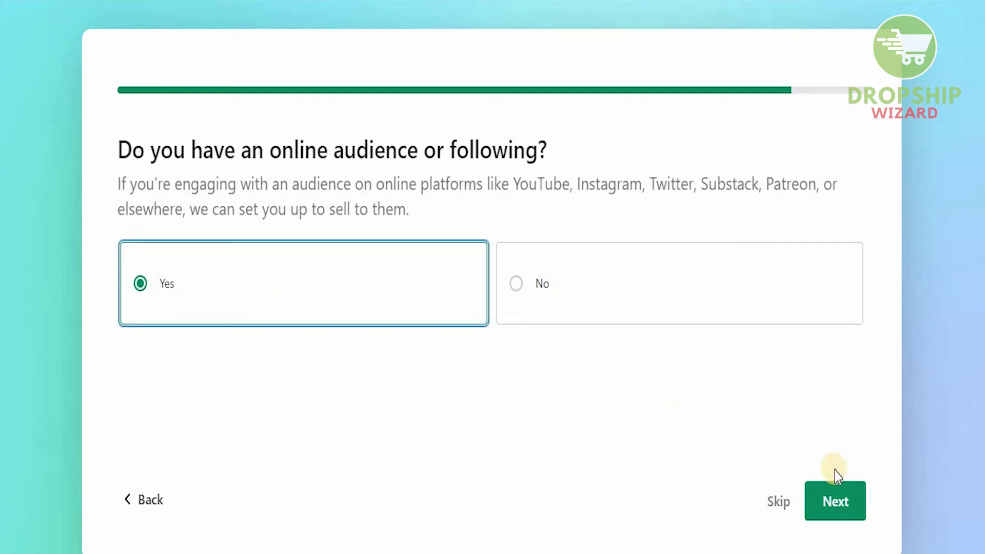
pyautogui.click(839, 497)
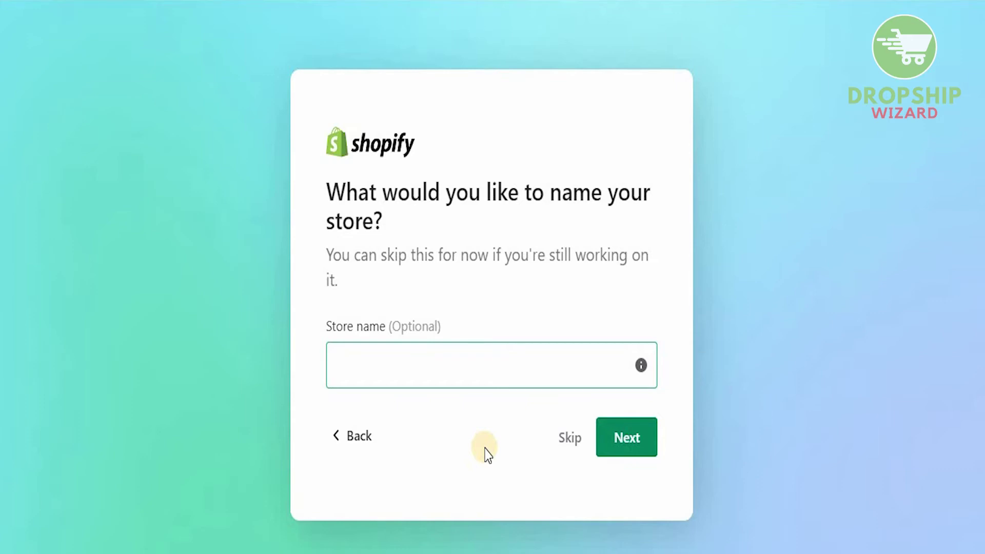
# Name the store with the owner's full name followed by "uae" and continue to the business location question
pyautogui.click(429, 364)
pyautogui.write('usma')
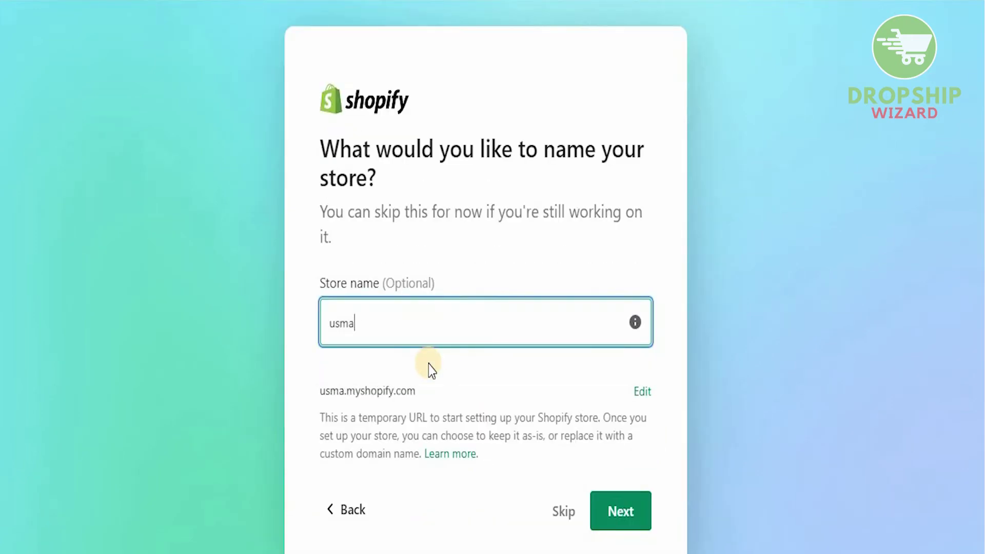
pyautogui.write('nzafar')
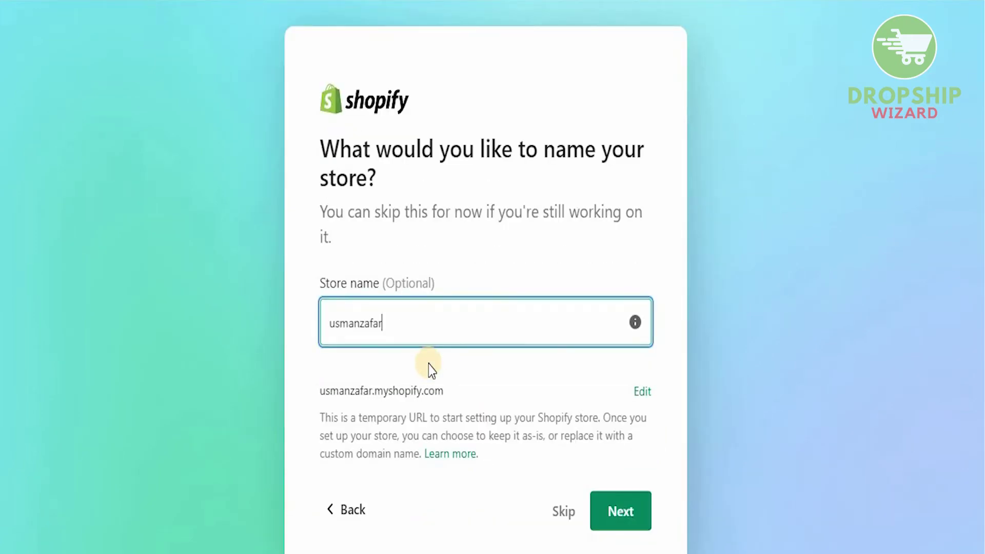
pyautogui.write('kha')
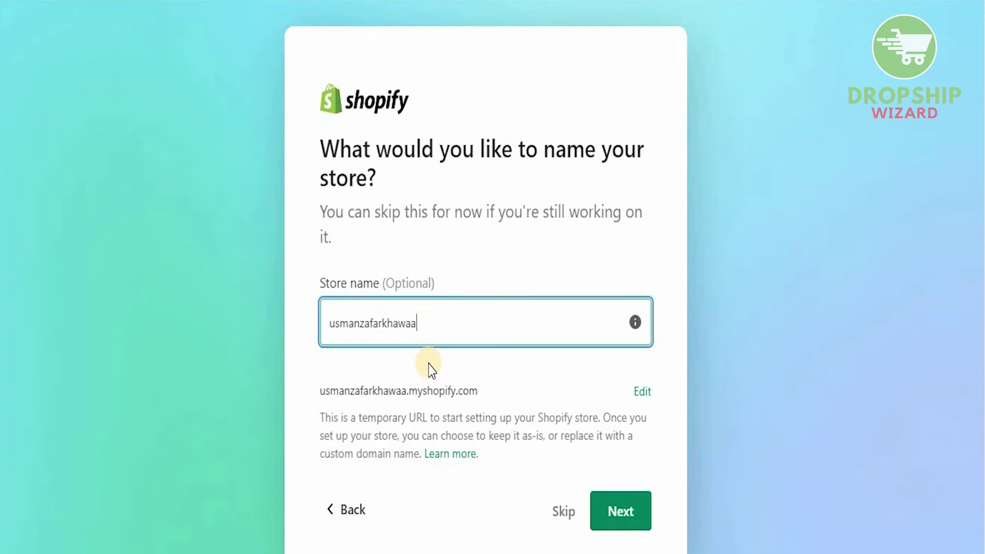
pyautogui.write('wajauae')
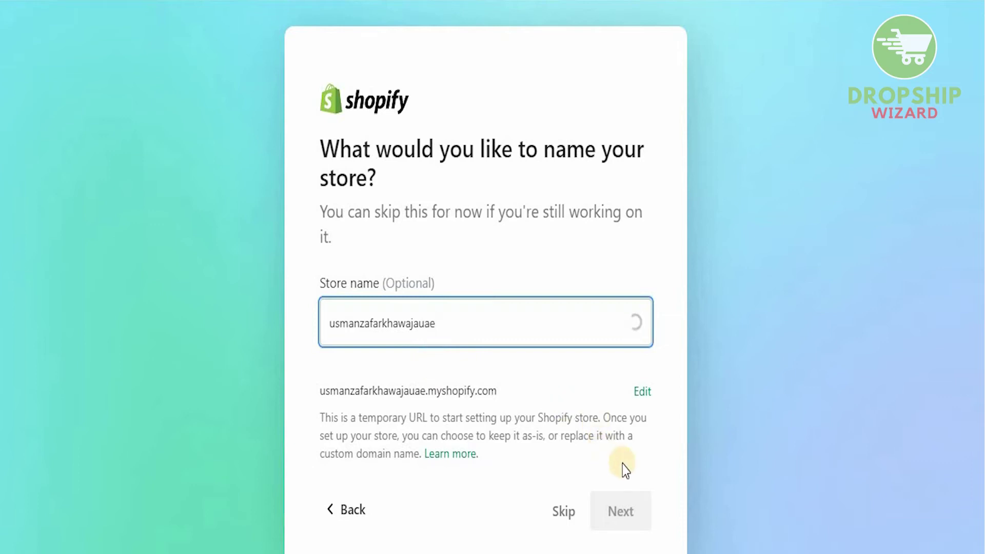
pyautogui.click(623, 505)
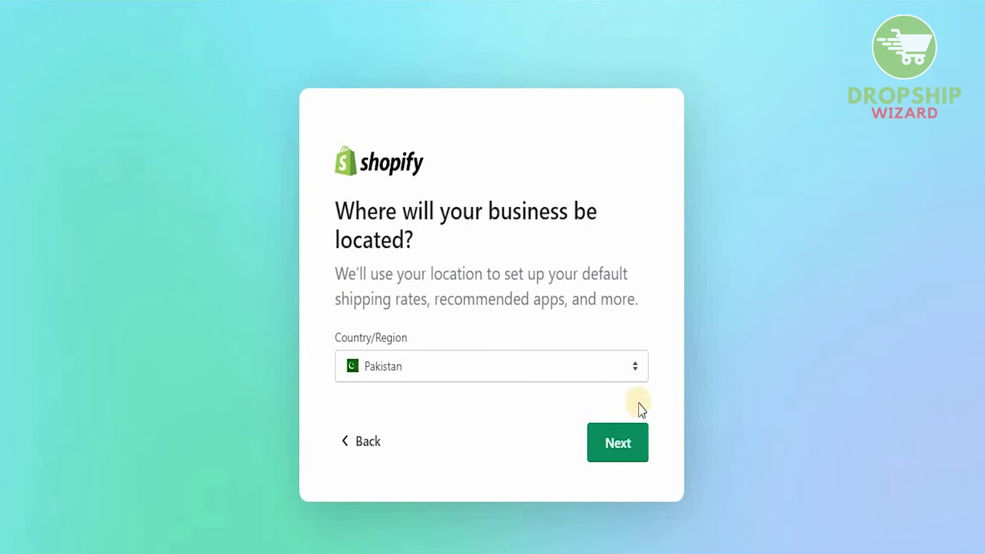
# Set the business location to United Arab Emirates, review the location warning and continue to creating a Shopify ID
pyautogui.click(562, 365)
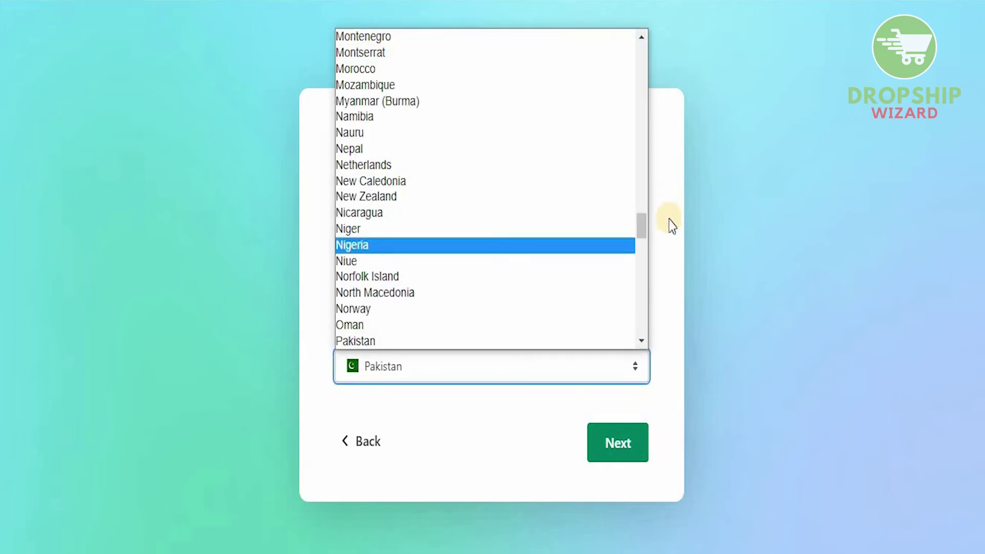
pyautogui.click(637, 266)
pyautogui.moveTo(636, 266); pyautogui.dragTo(636, 321)
pyautogui.click(569, 248)
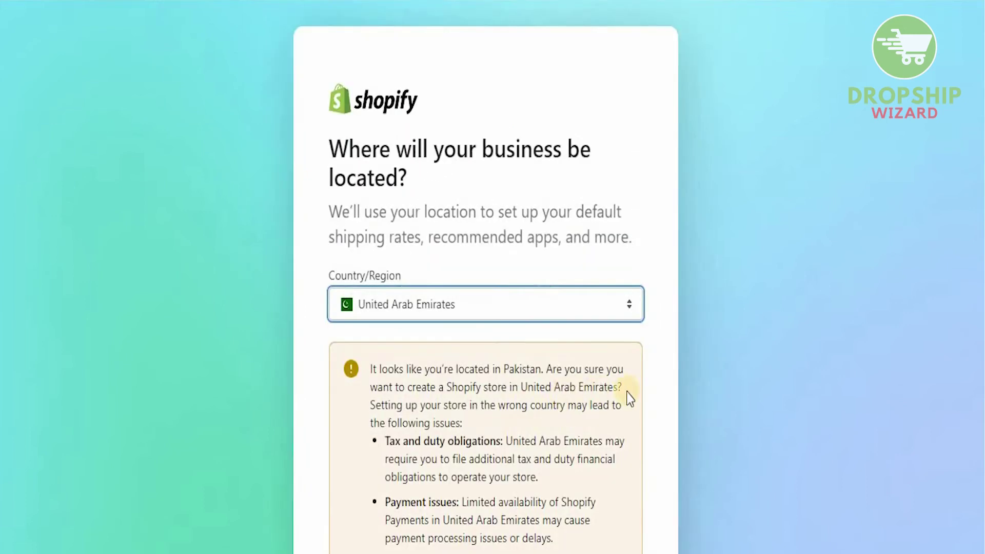
pyautogui.moveTo(980, 282); pyautogui.dragTo(980, 341)
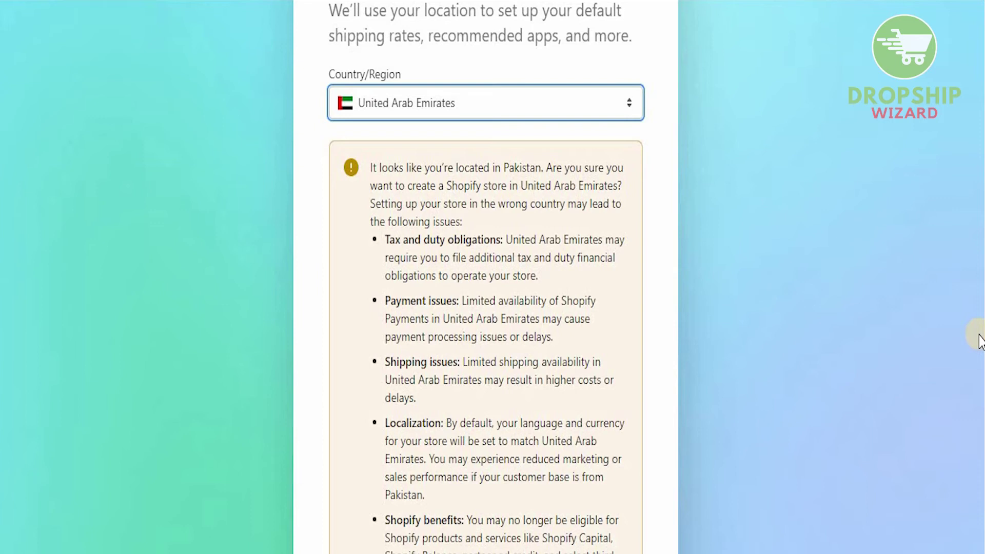
pyautogui.moveTo(981, 333); pyautogui.dragTo(678, 442)
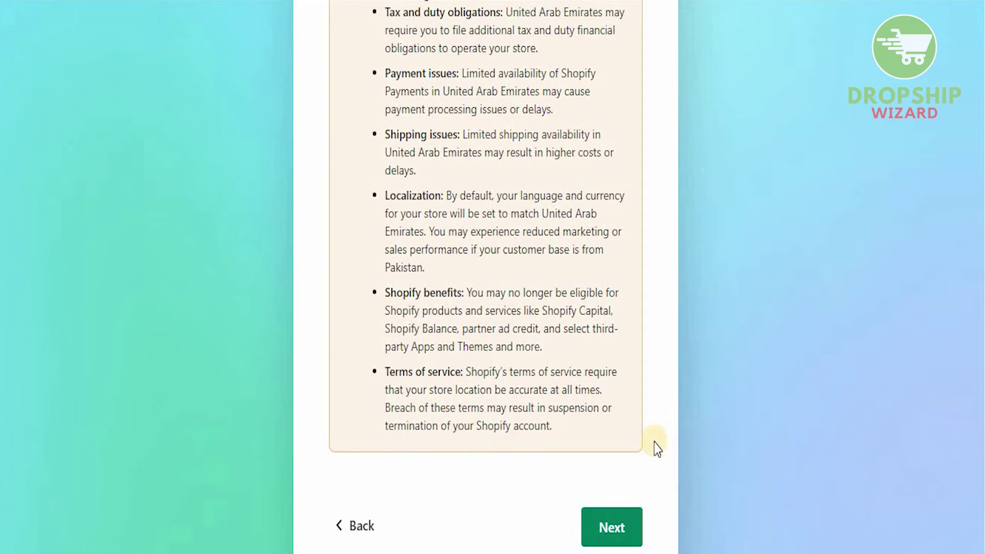
pyautogui.click(607, 519)
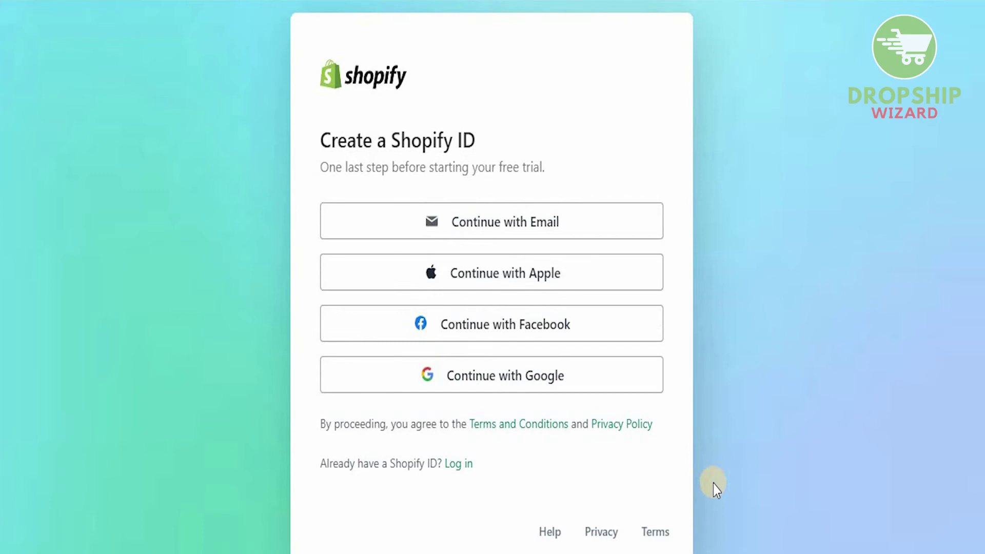
# Create the Shopify ID with Google, using the first listed account
pyautogui.click(624, 224)
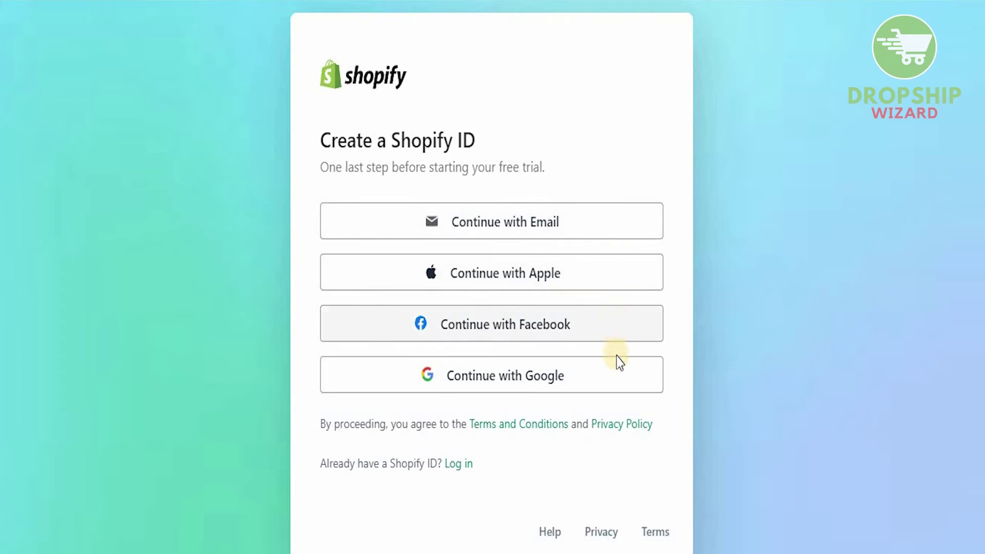
pyautogui.click(618, 382)
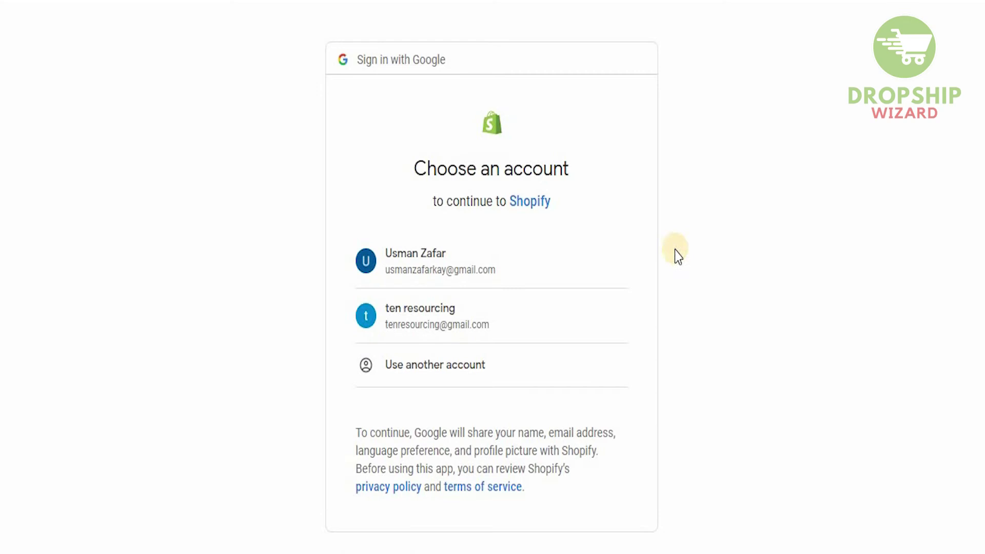
pyautogui.click(593, 265)
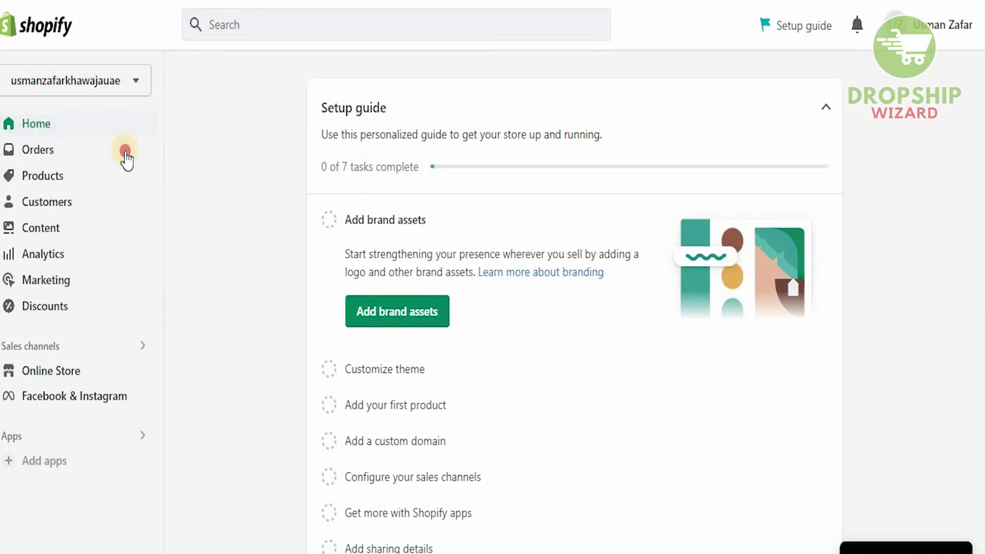
# Look through the store admin's Orders, Products, Customers, Content, Analytics, Marketing and Discounts sections
pyautogui.click(126, 159)
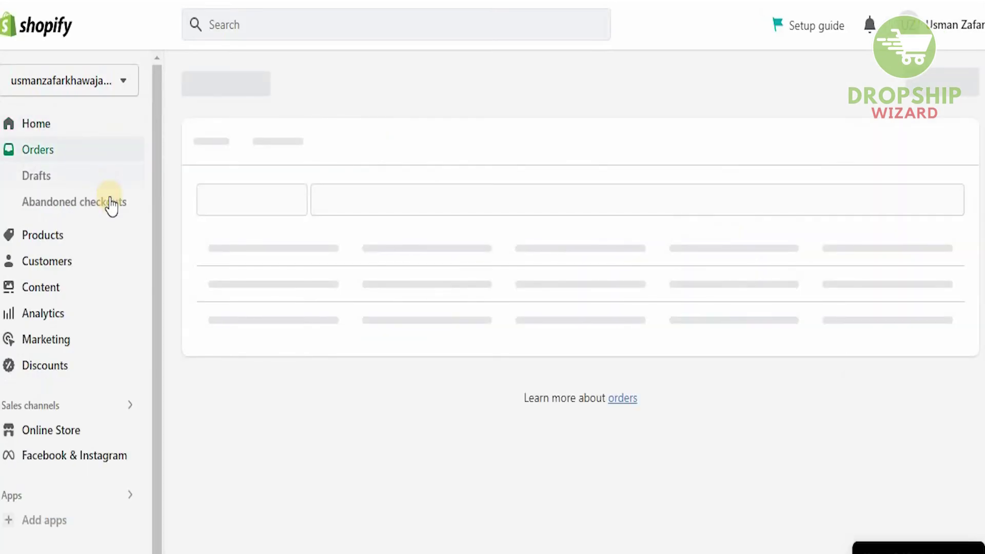
pyautogui.click(102, 233)
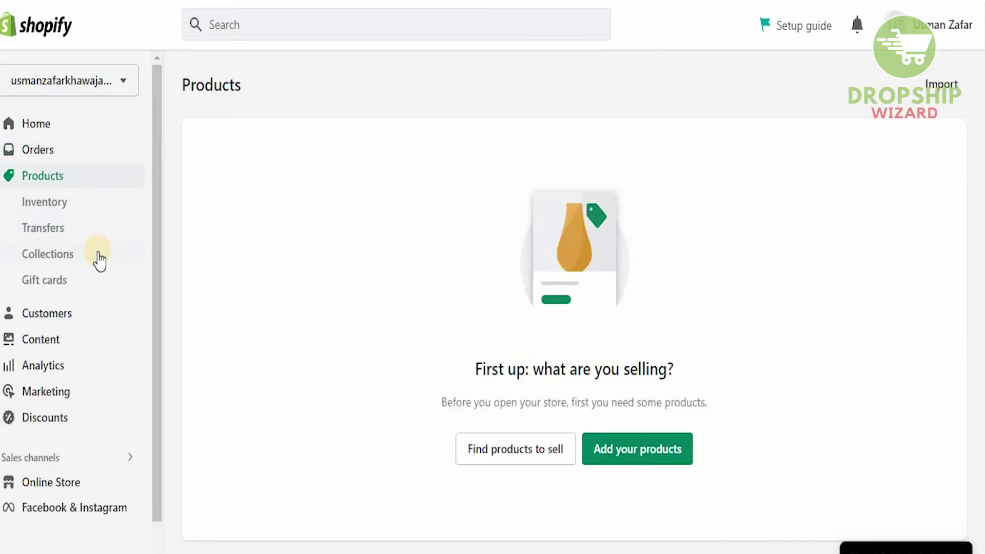
pyautogui.click(89, 314)
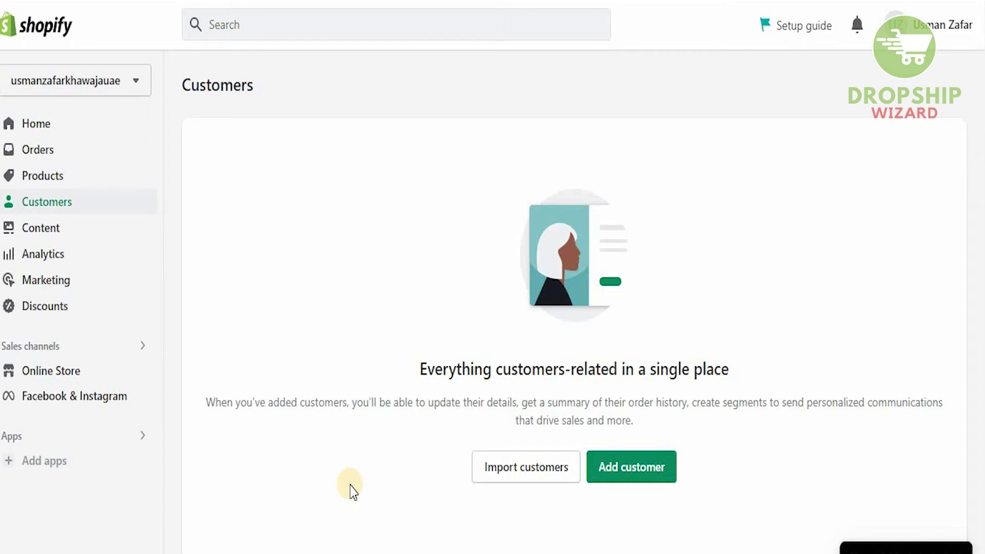
pyautogui.click(105, 232)
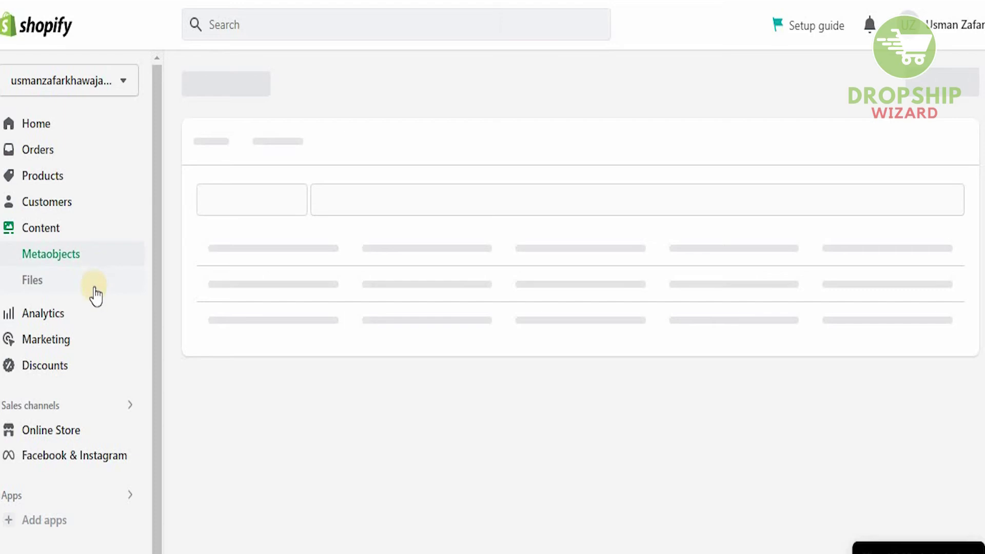
pyautogui.click(93, 312)
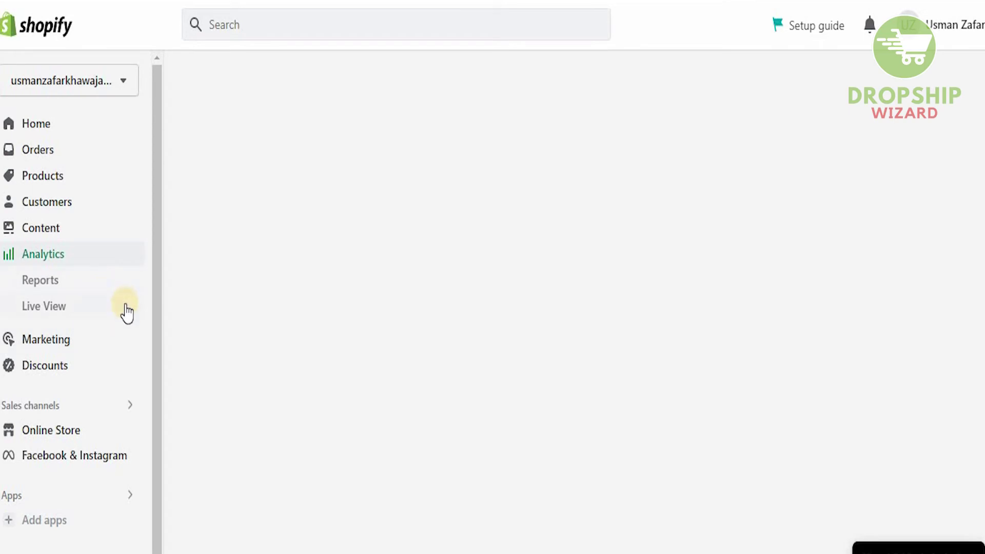
pyautogui.click(125, 337)
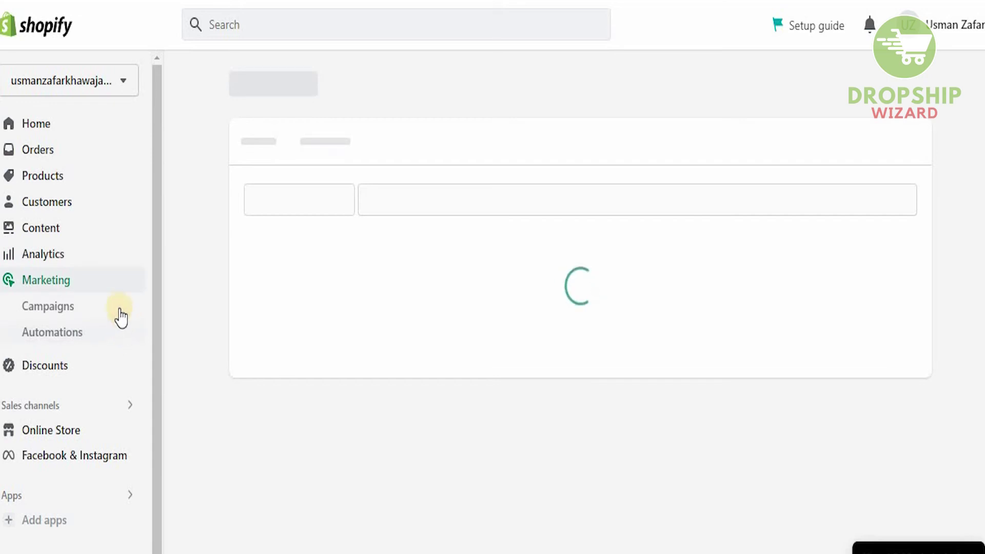
pyautogui.click(110, 357)
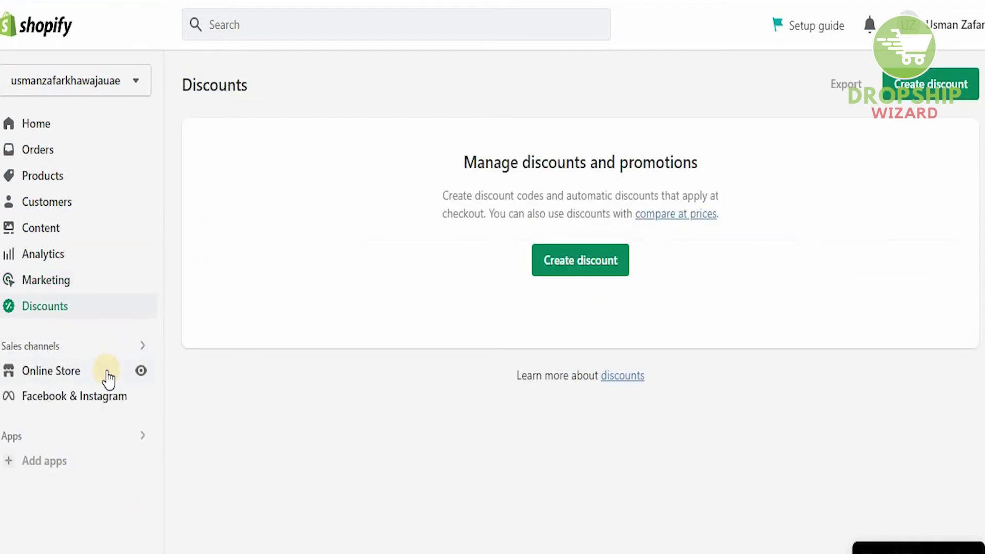
# Open the Online Store themes page and browse the popular free themes, including Dawn, Refresh, Sense, Craft and Ride
pyautogui.click(108, 379)
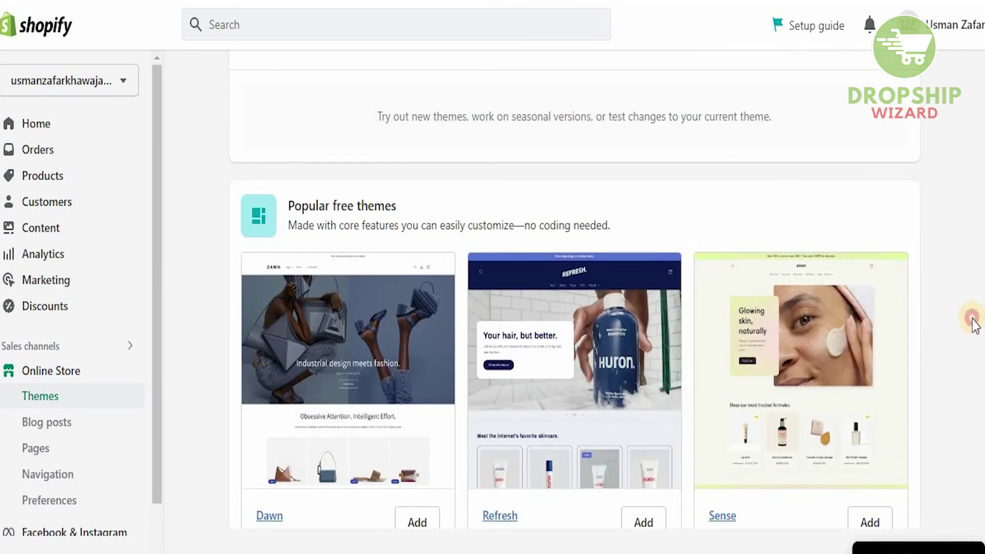
pyautogui.scroll(-3, 973, 323)
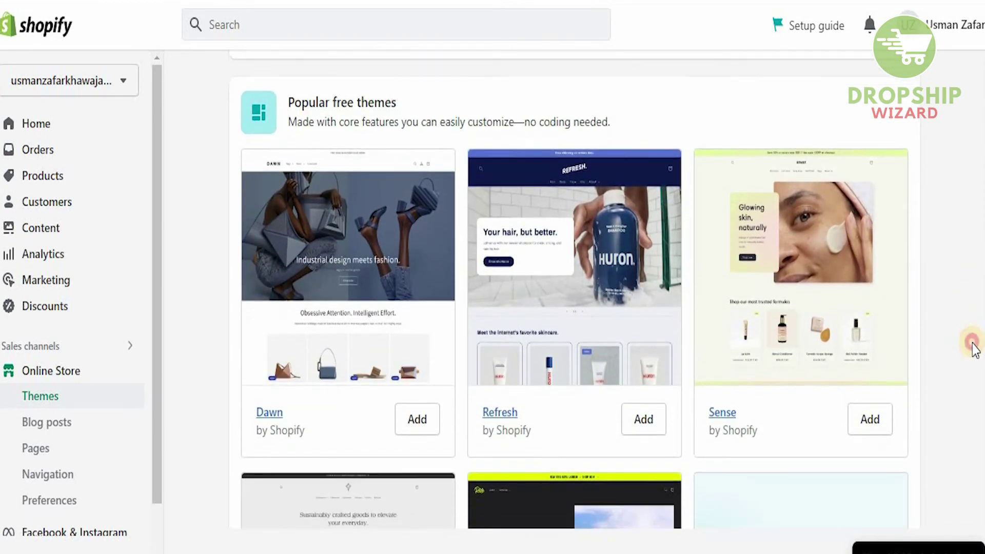
pyautogui.scroll(-1, 973, 350)
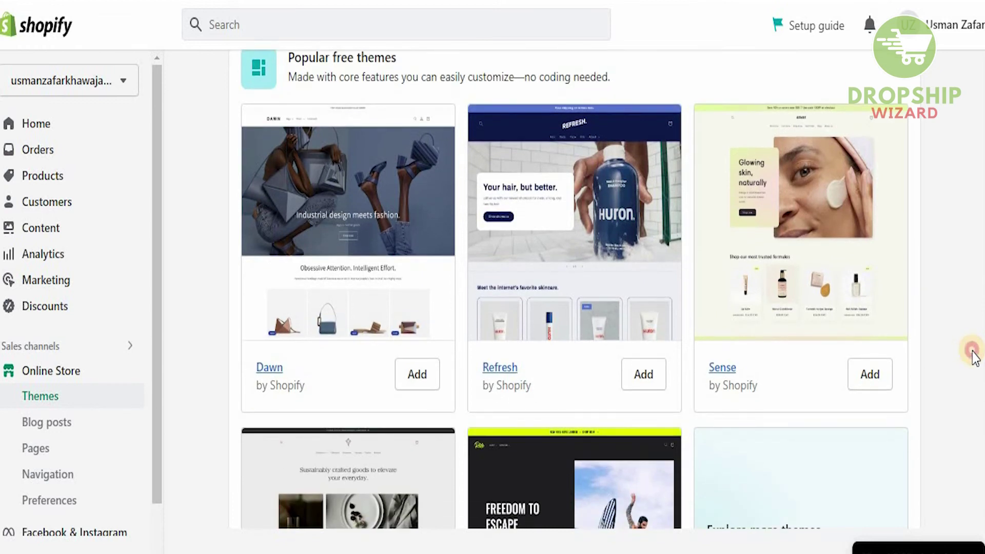
pyautogui.scroll(-1, 973, 359)
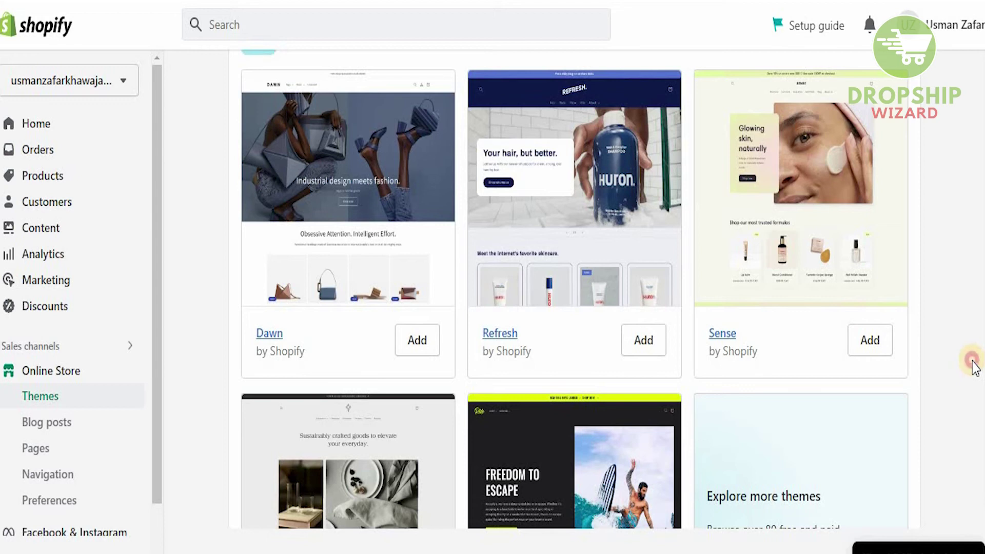
pyautogui.scroll(-1, 973, 367)
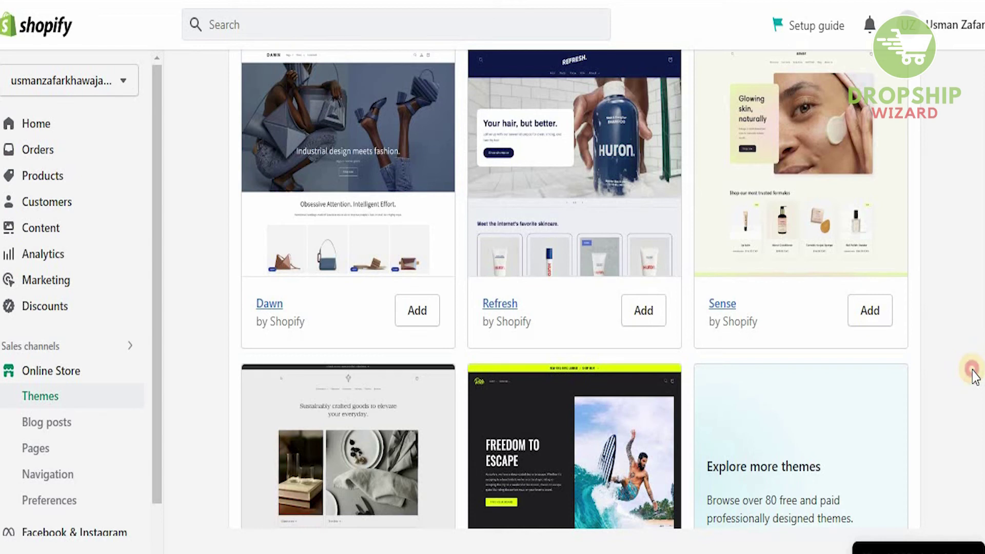
pyautogui.scroll(-1, 956, 403)
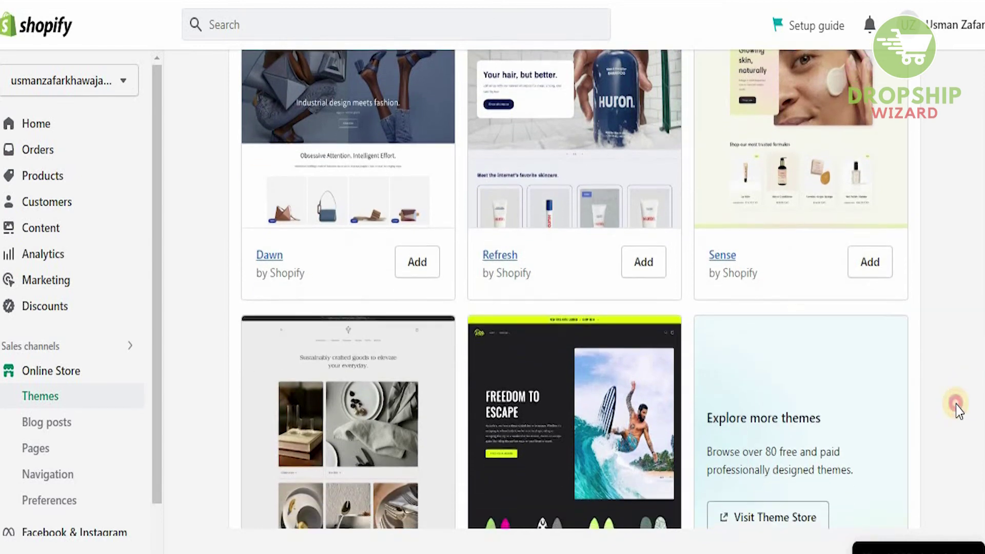
pyautogui.scroll(-1, 955, 405)
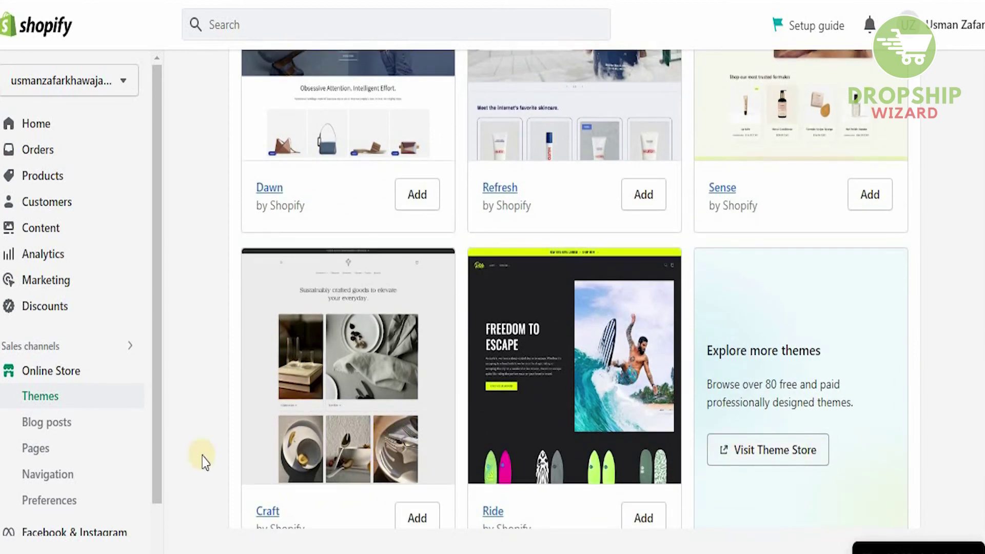
# Open the Facebook & Instagram sales channel page and collapse the trial notice
pyautogui.moveTo(164, 451); pyautogui.dragTo(117, 470)
pyautogui.click(121, 472)
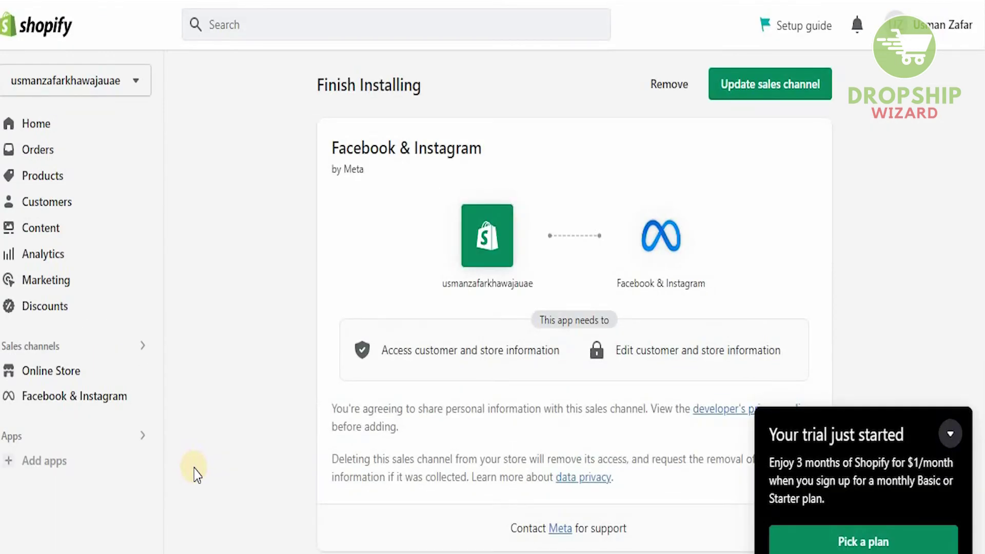
pyautogui.click(959, 431)
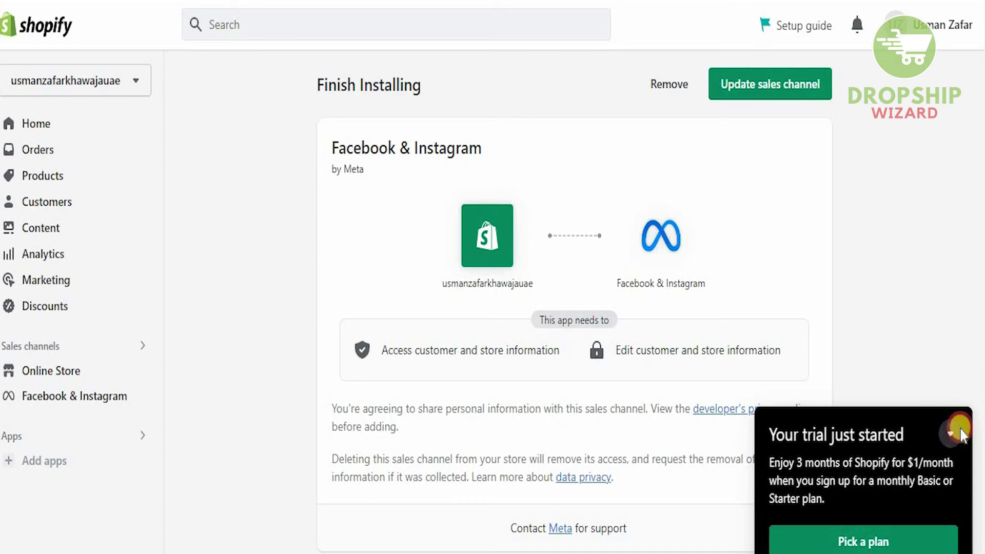
# Open the store settings and review the Store details page's profile, billing information and store currency
pyautogui.scroll(-2, 565, 333)
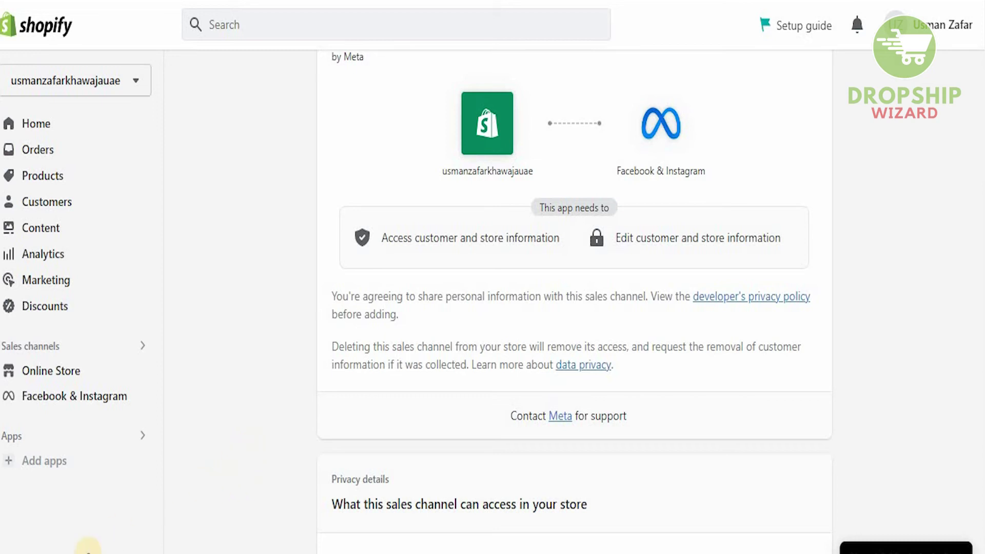
pyautogui.click(86, 548)
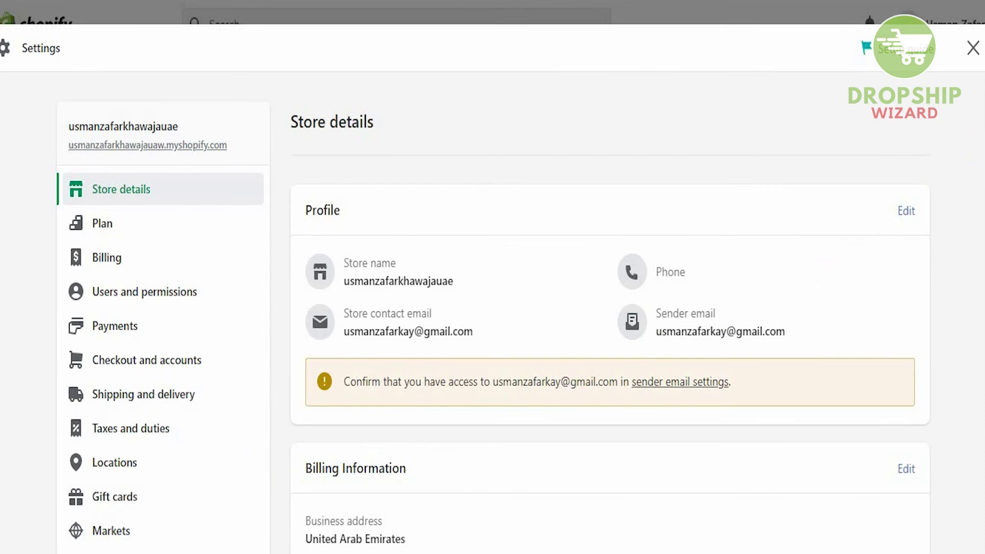
pyautogui.scroll(-3, 984, 175)
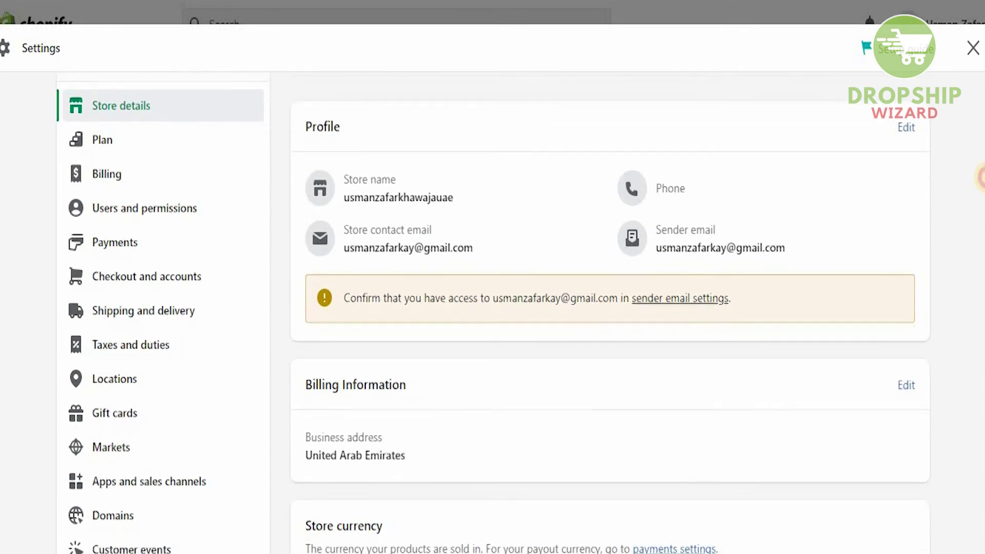
pyautogui.scroll(-3, 980, 204)
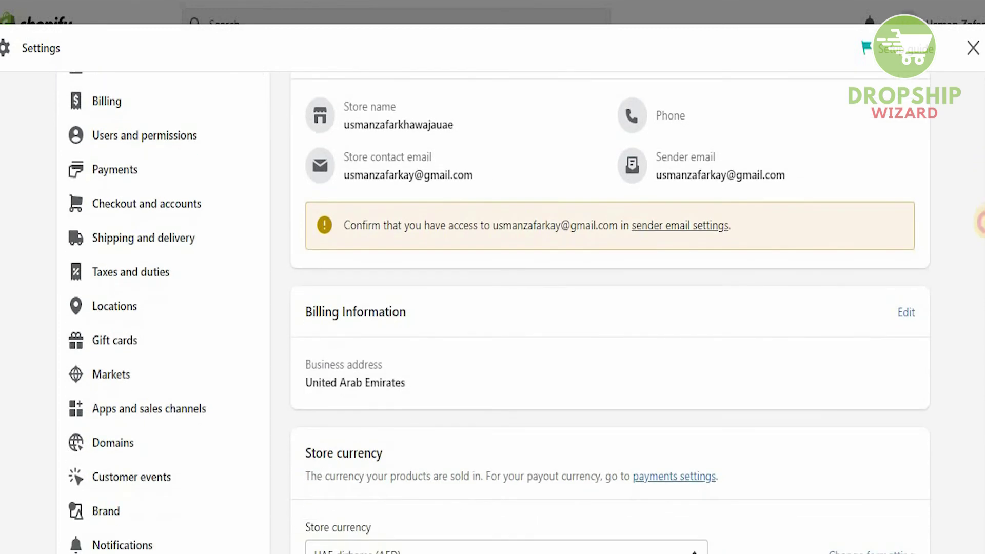
pyautogui.scroll(-1, 981, 237)
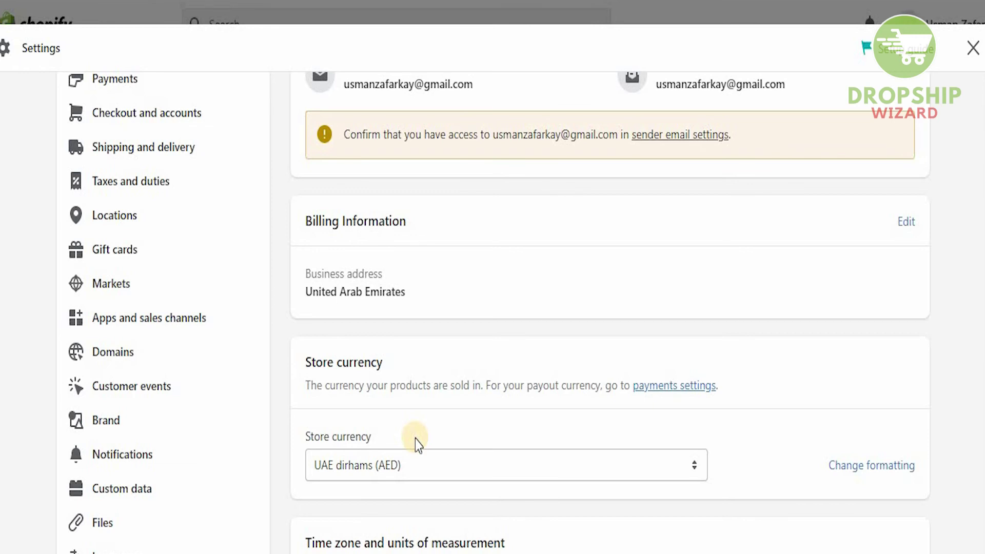
# In Taxes and duties, enable including tax in prices, charging tax on shipping rates and charging VAT on digital goods, and save
pyautogui.click(197, 192)
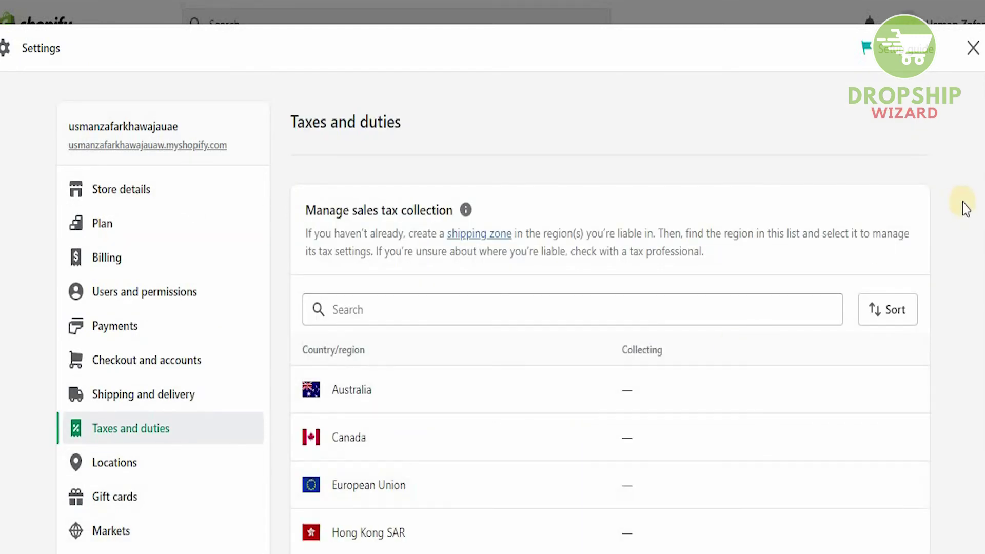
pyautogui.scroll(-10, 978, 325)
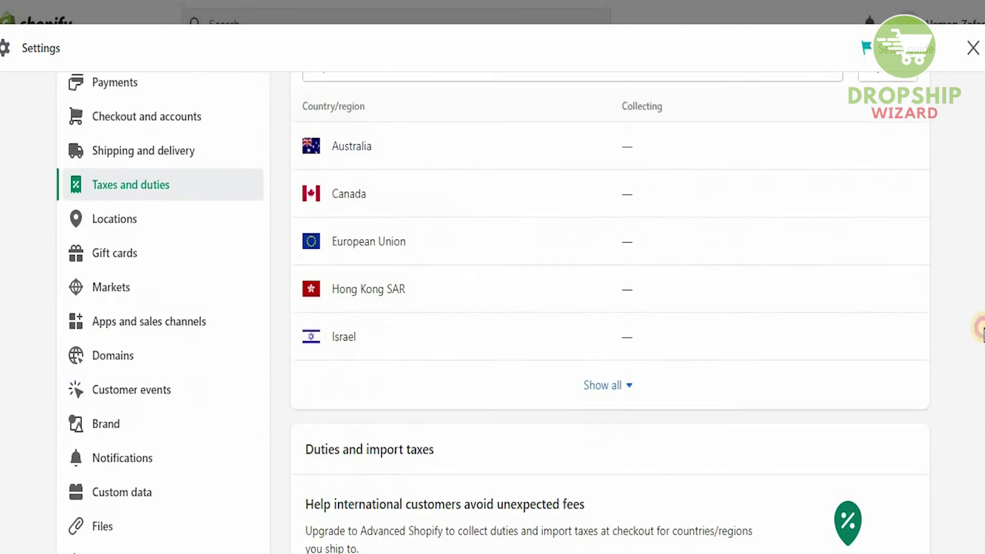
pyautogui.scroll(-3, 980, 427)
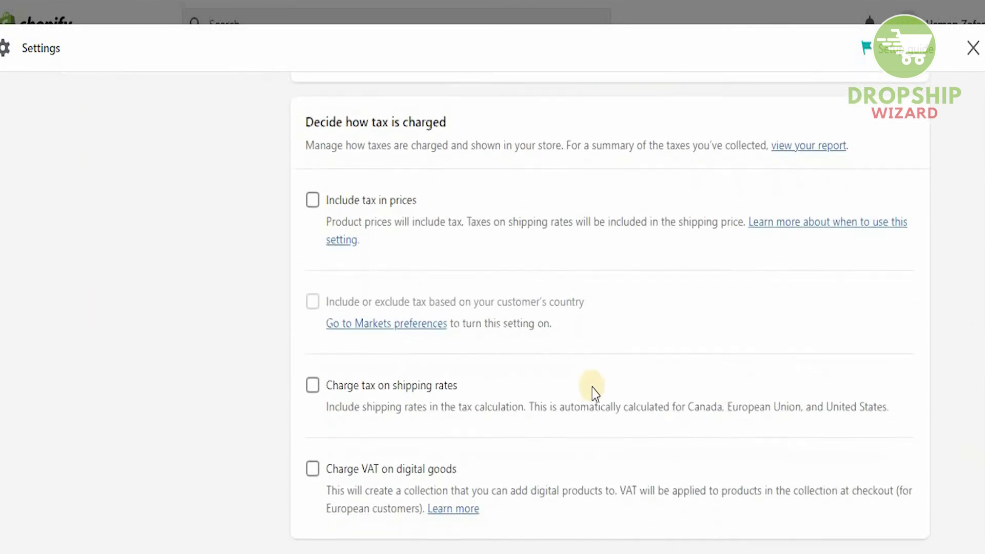
pyautogui.click(314, 206)
pyautogui.click(311, 382)
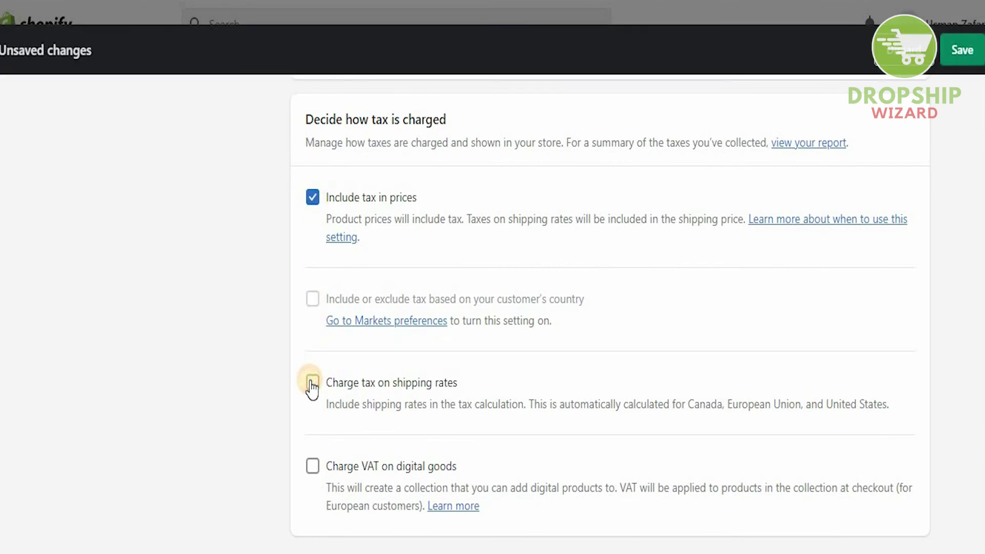
pyautogui.click(311, 465)
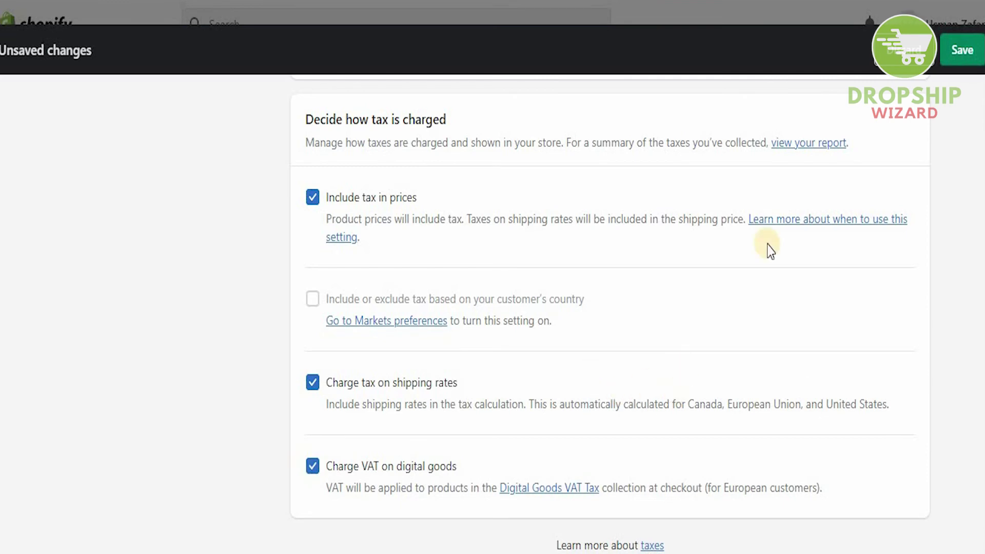
pyautogui.click(961, 51)
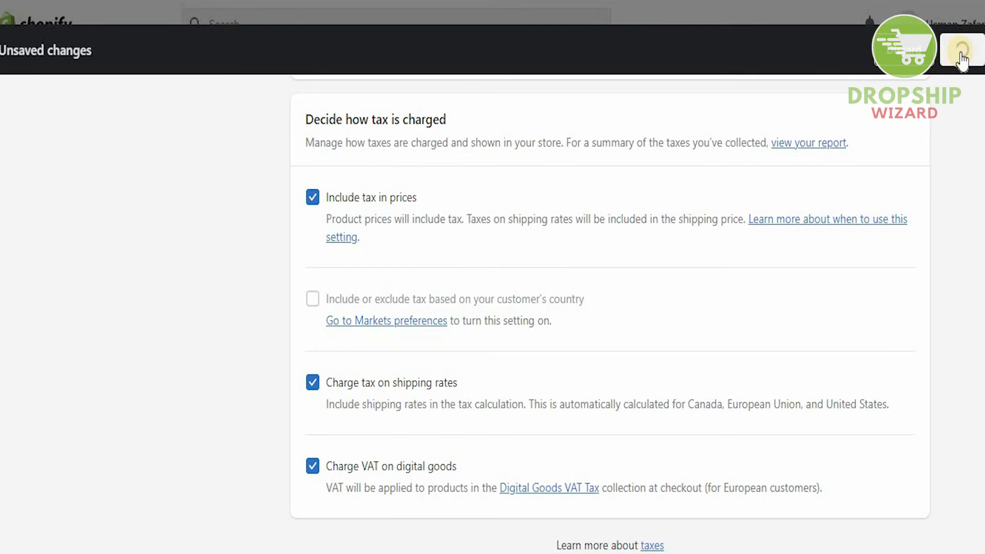
# Look through the Locations and Markets settings and view the United Arab Emirates market's shipping rates
pyautogui.scroll(8, 982, 308)
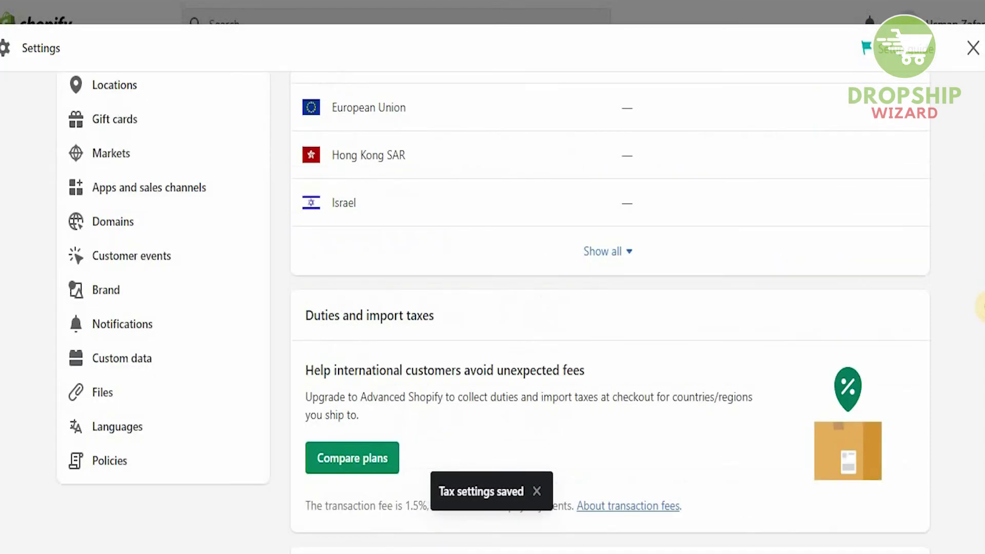
pyautogui.scroll(3, 462, 270)
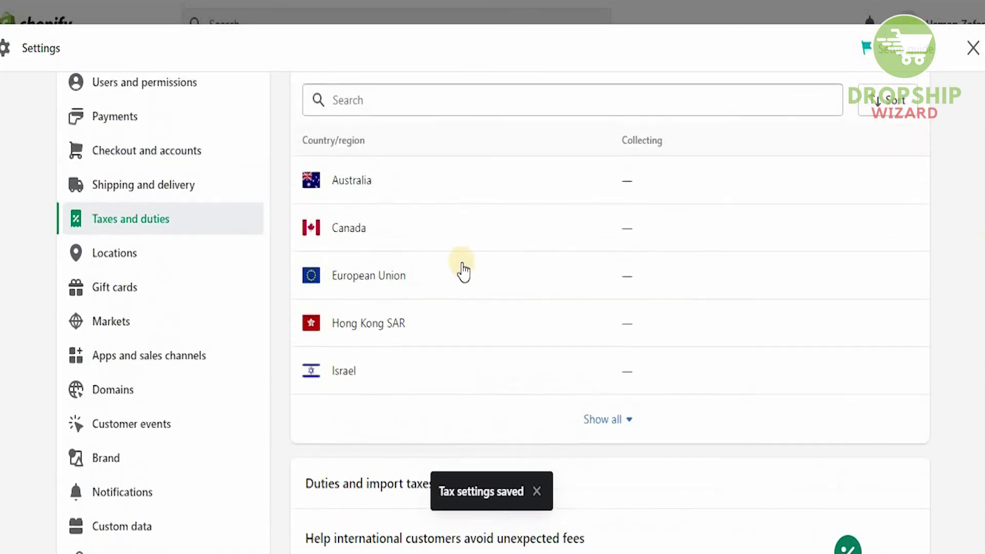
pyautogui.click(220, 259)
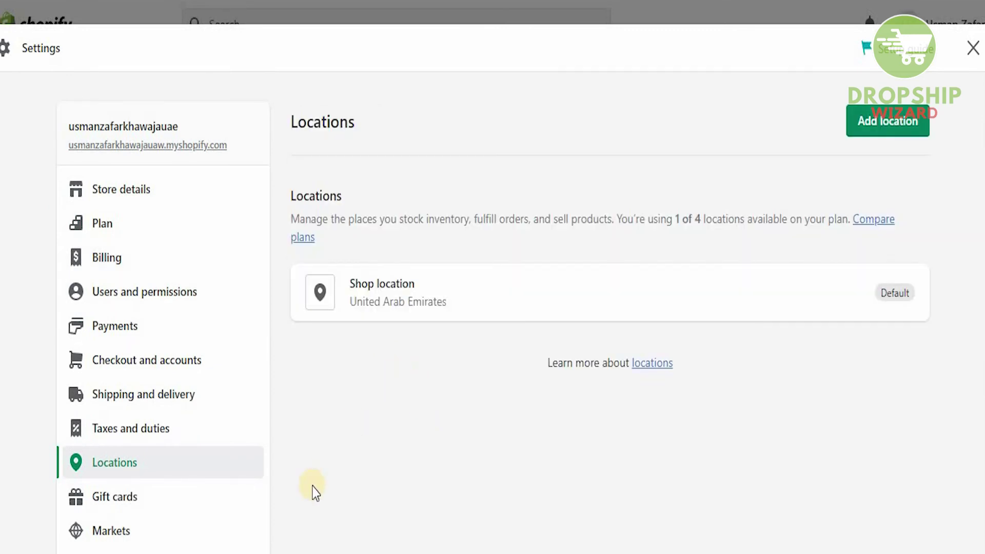
pyautogui.click(208, 544)
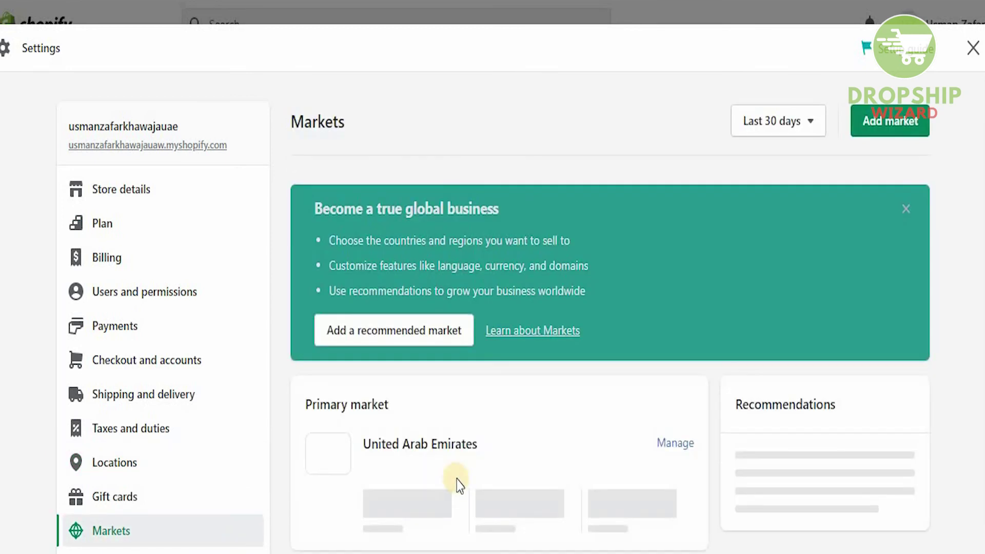
pyautogui.click(675, 443)
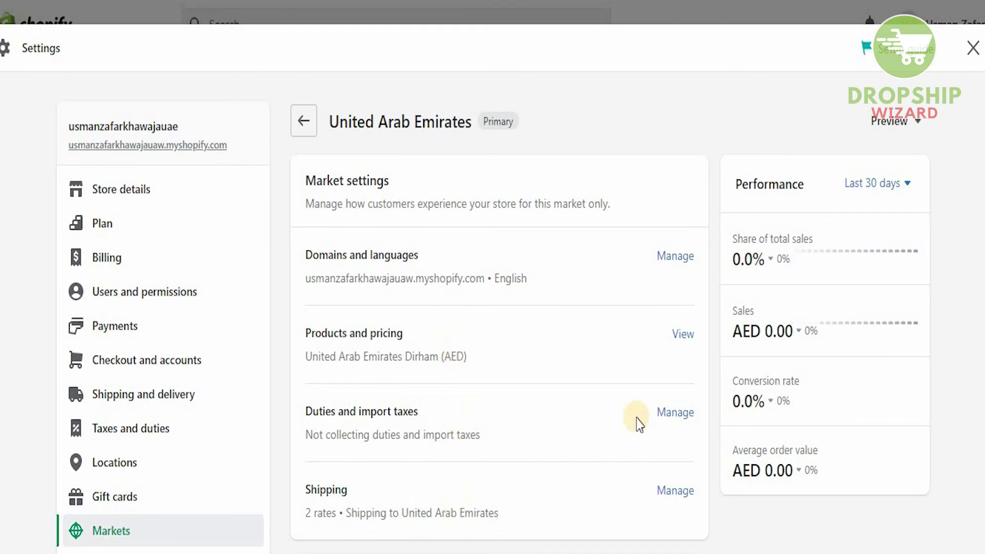
pyautogui.click(667, 491)
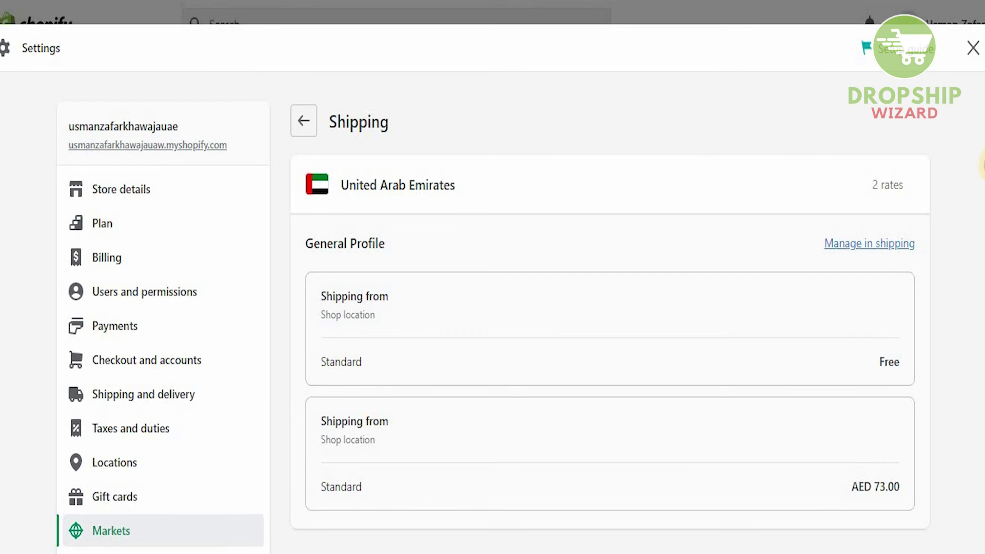
# Open the store policies settings and create the refund policy from the template
pyautogui.scroll(-5, 976, 231)
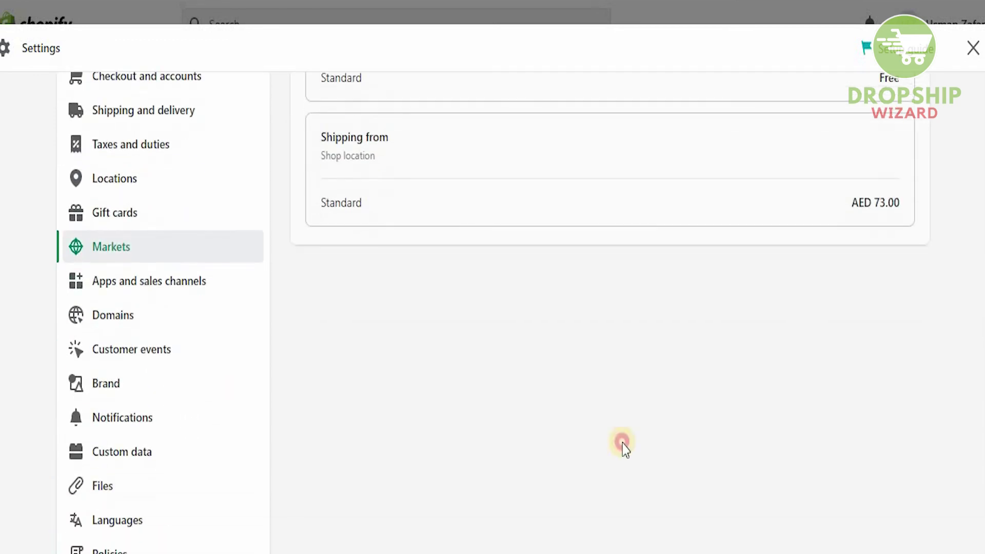
pyautogui.click(196, 548)
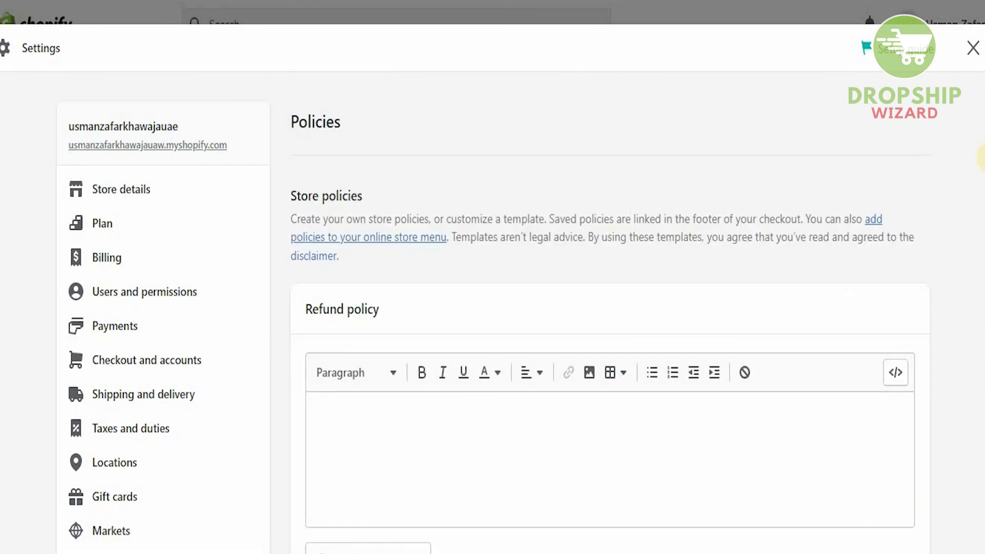
pyautogui.scroll(-1, 492, 321)
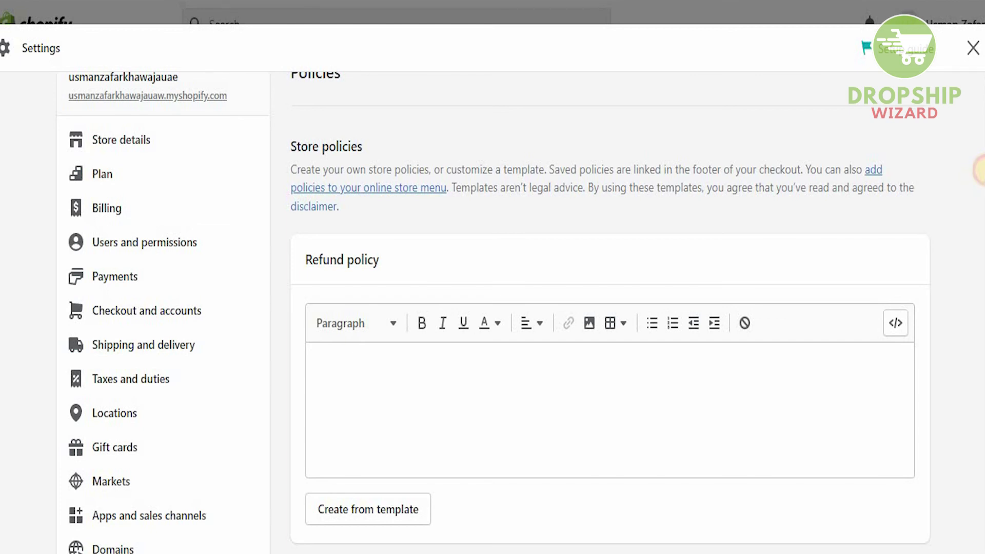
pyautogui.scroll(-1, 980, 179)
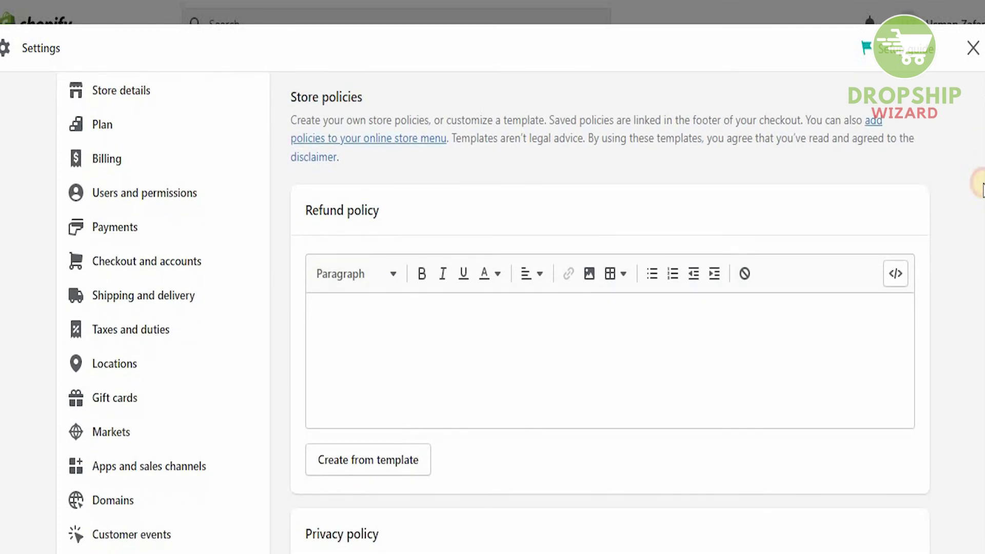
pyautogui.click(391, 458)
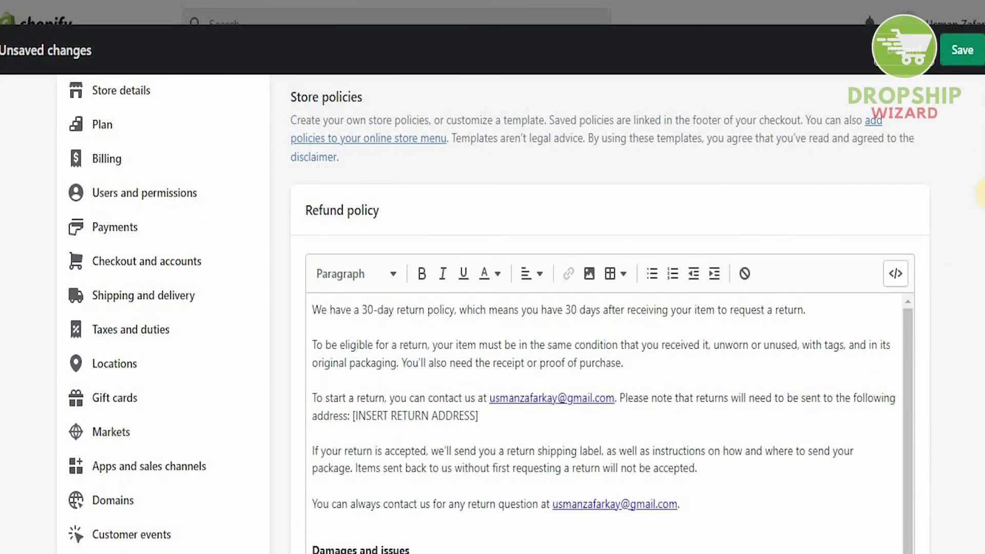
# Create the privacy policy and the terms of service from their templates
pyautogui.moveTo(984, 238); pyautogui.dragTo(984, 379)
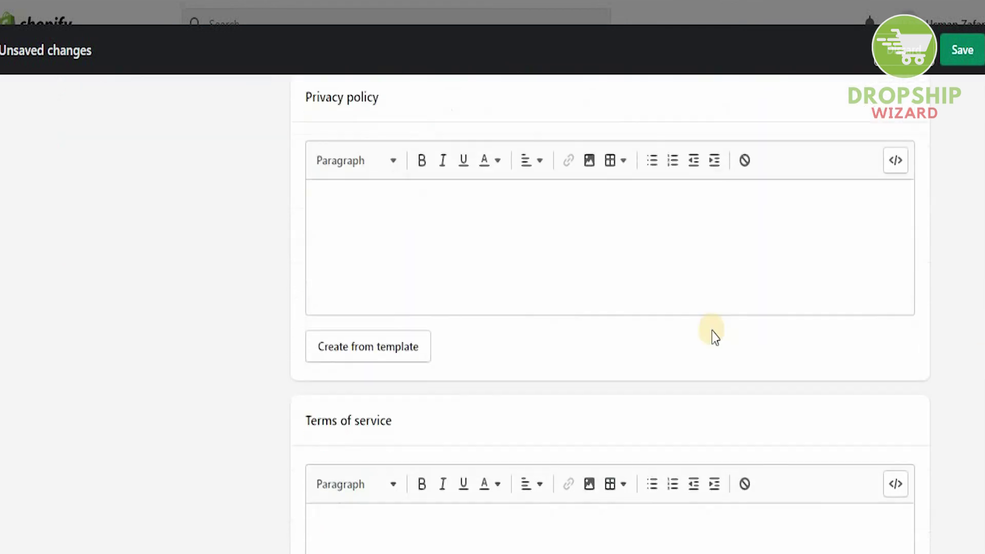
pyautogui.click(410, 354)
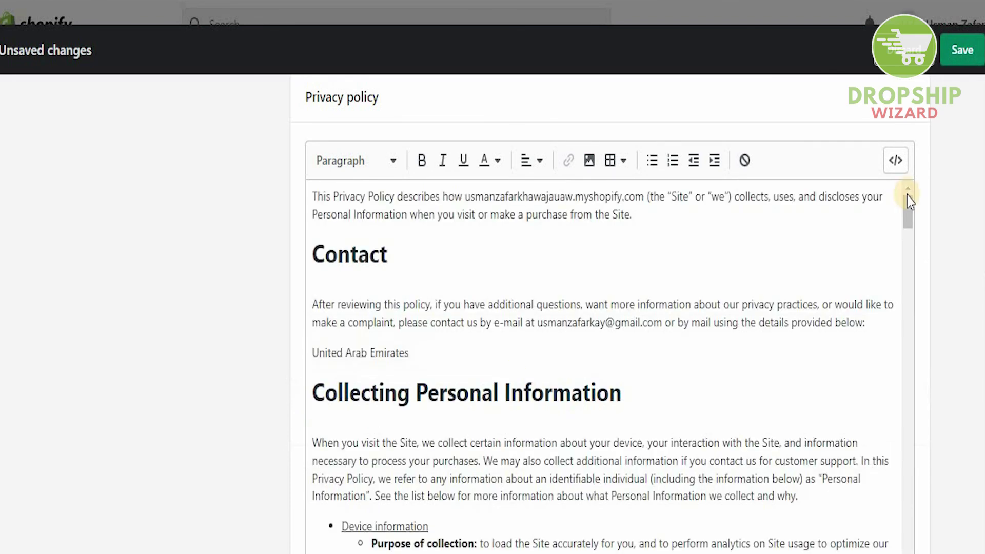
pyautogui.moveTo(908, 256); pyautogui.dragTo(909, 359)
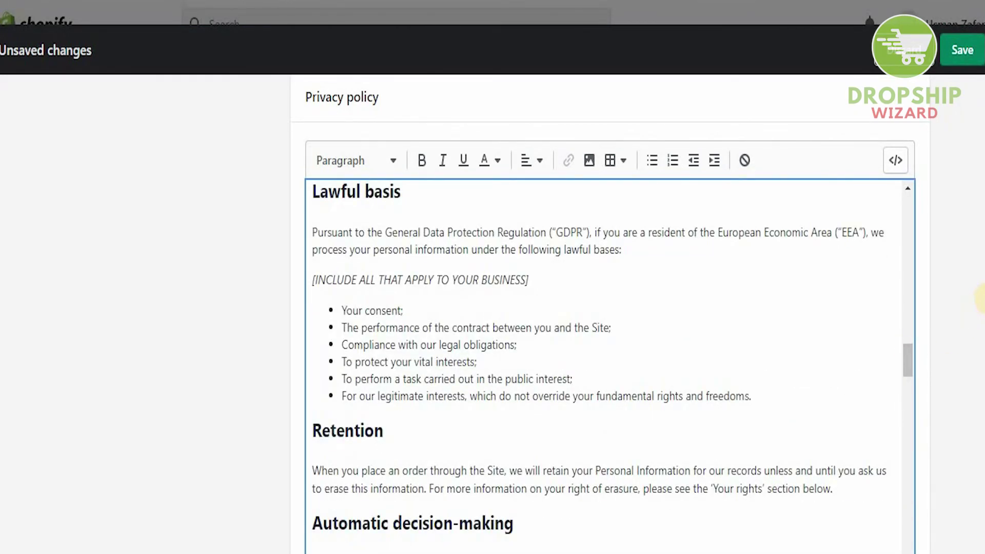
pyautogui.scroll(-8, 981, 335)
pyautogui.scroll(-1, 501, 363)
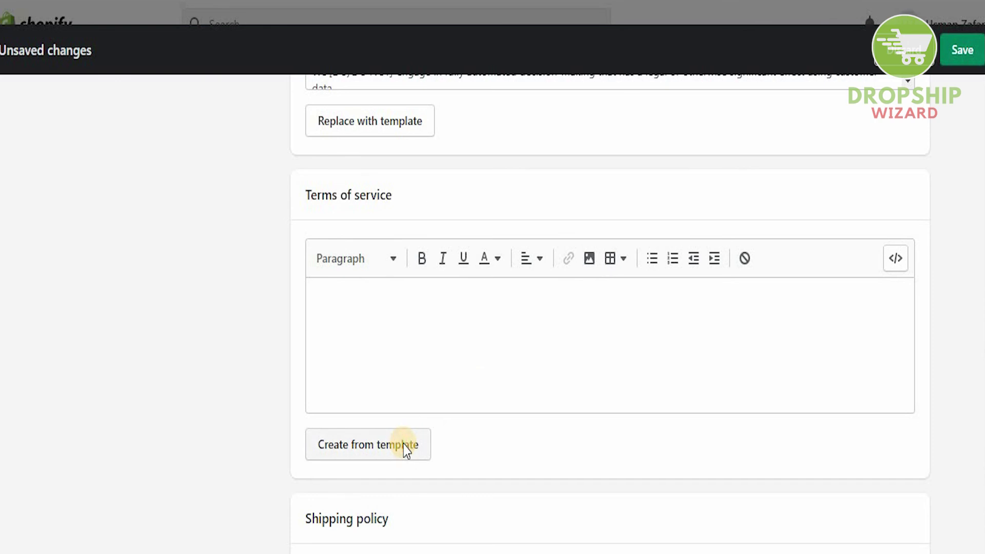
pyautogui.click(406, 449)
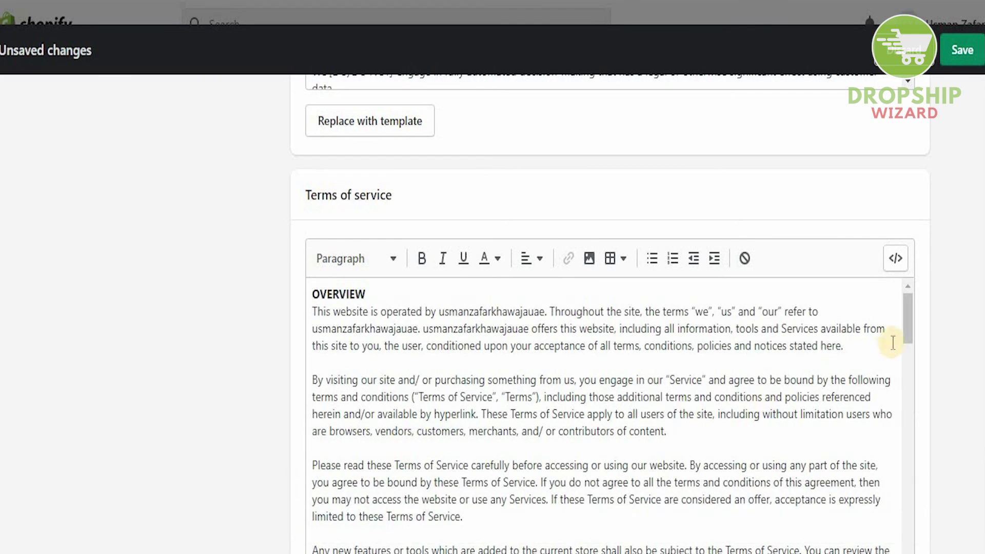
# Fill the contact information policy from its template, save the store policies and close the settings
pyautogui.scroll(-2, 982, 390)
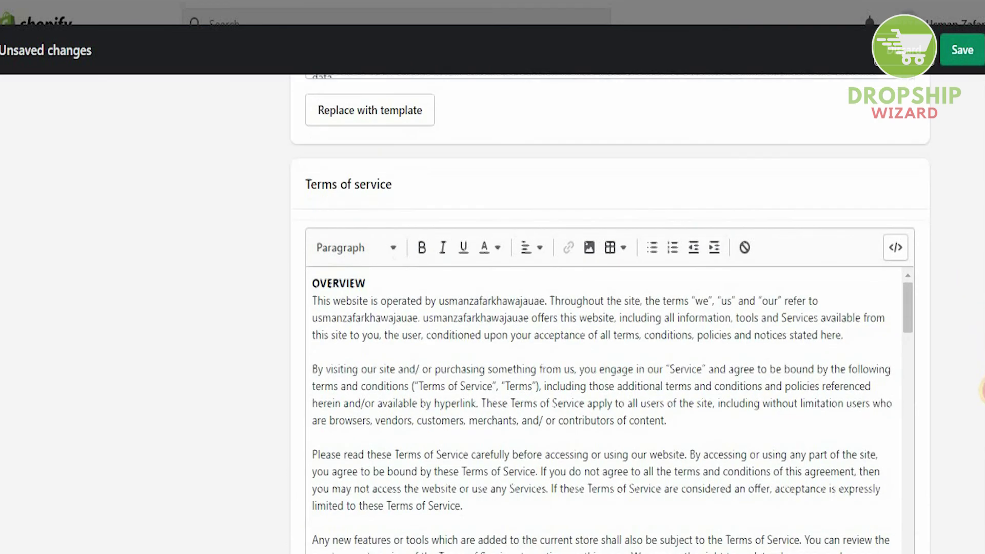
pyautogui.scroll(-10, 981, 389)
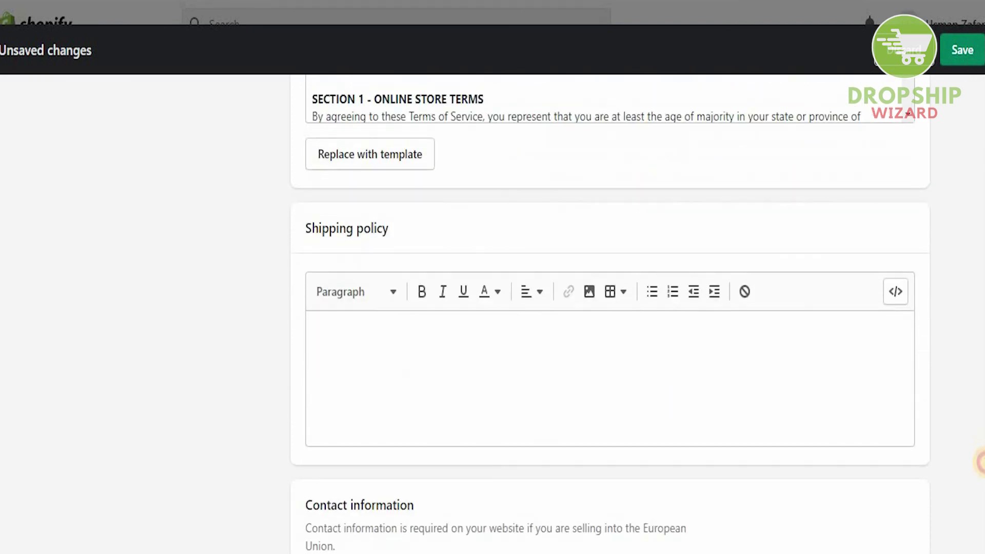
pyautogui.scroll(-4, 980, 462)
pyautogui.scroll(-3, 979, 489)
pyautogui.click(388, 464)
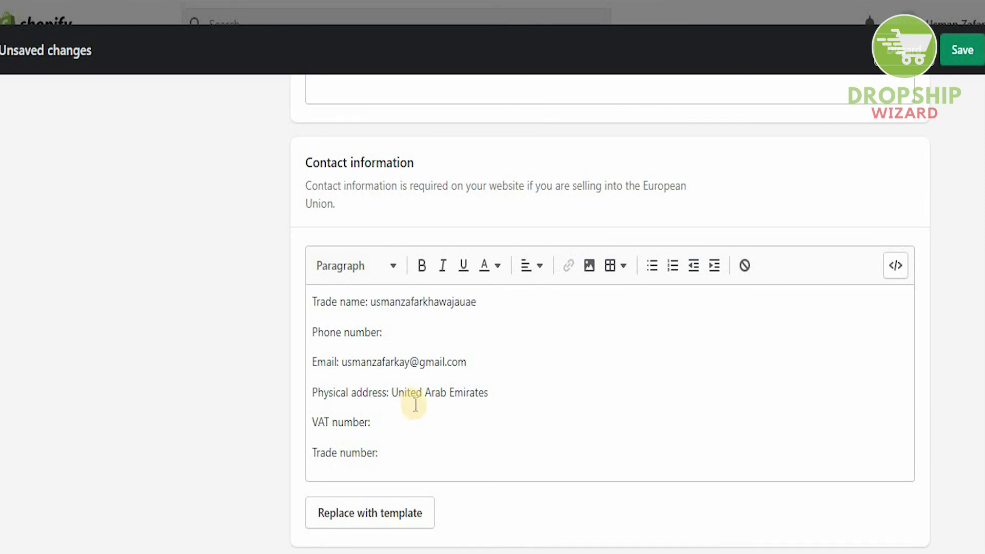
pyautogui.click(960, 52)
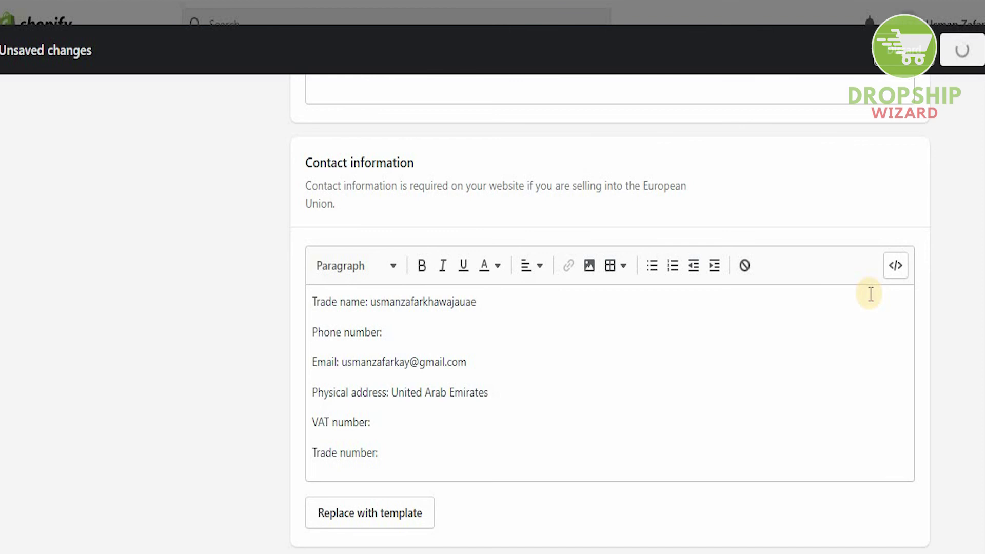
pyautogui.click(972, 53)
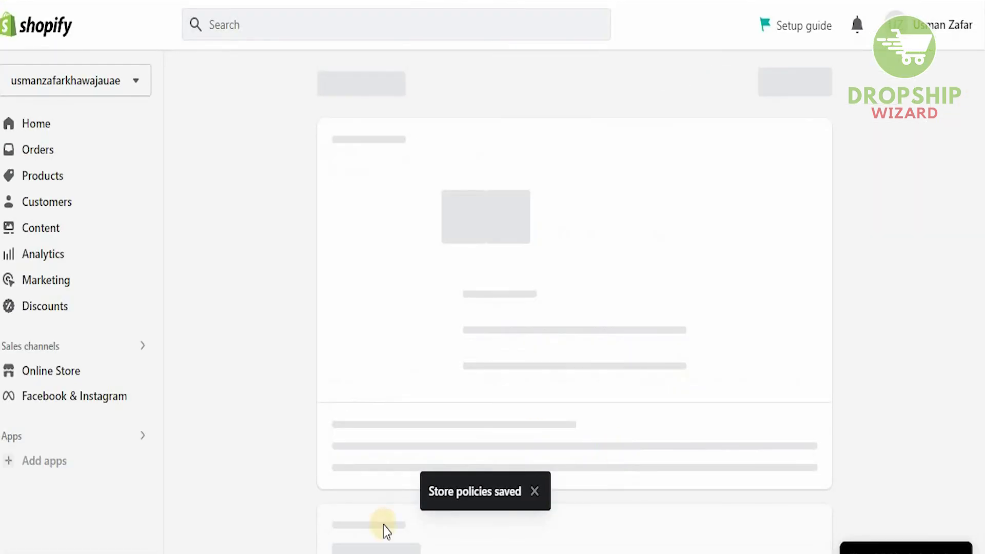
pyautogui.hotkey('alt', 'Tab')
pyautogui.hotkey('alt', 'Tab')
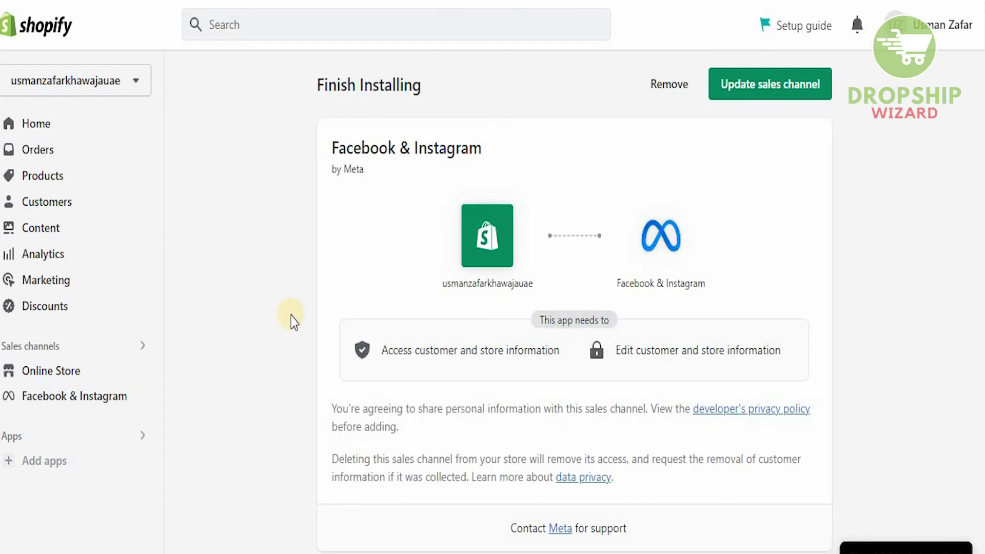